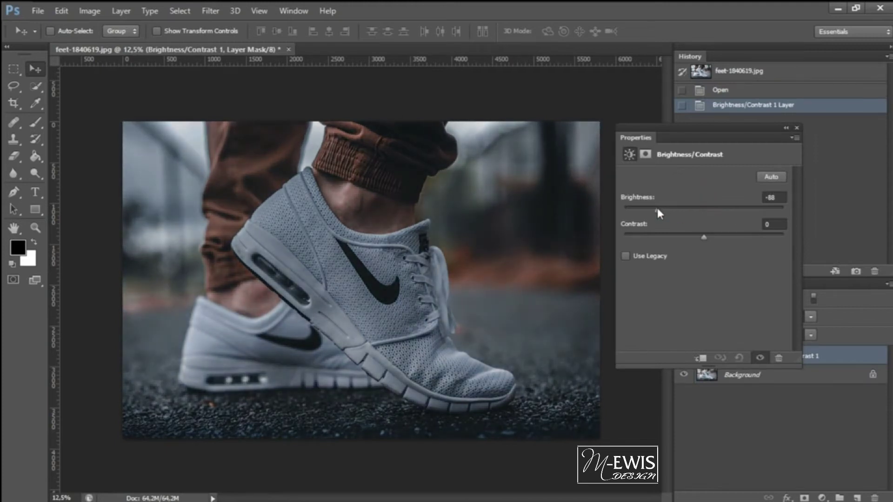
# Set the Brightness/Contrast adjustment to brightness -77 and contrast 57
pyautogui.moveTo(705, 234); pyautogui.dragTo(794, 242)
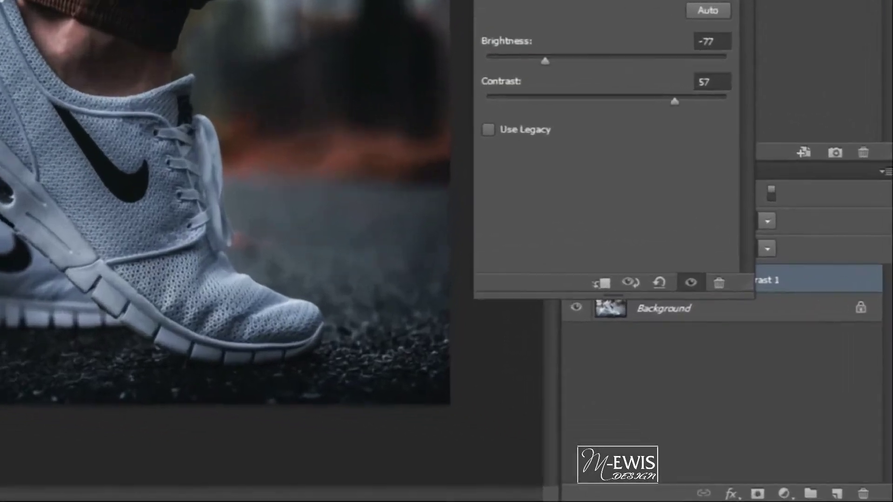
pyautogui.click(796, 128)
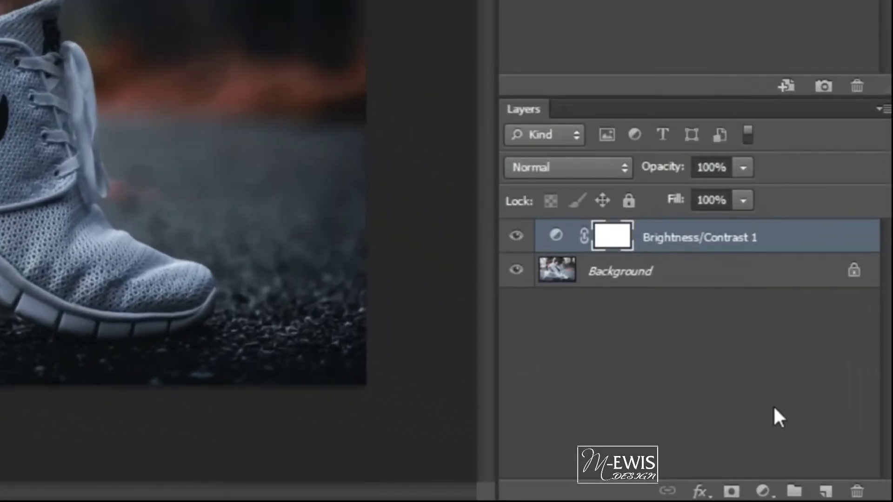
# Add a Curves adjustment layer, place two points on its RGB curve and lower the white endpoint
pyautogui.click(763, 491)
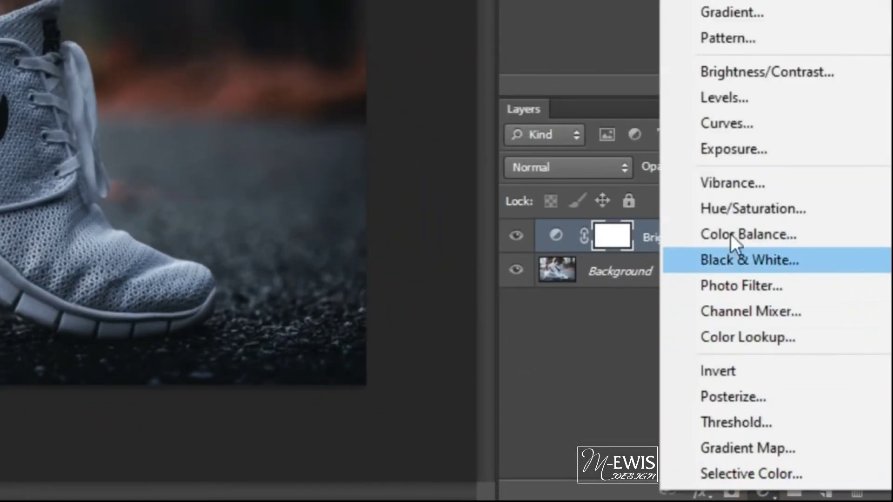
pyautogui.click(741, 125)
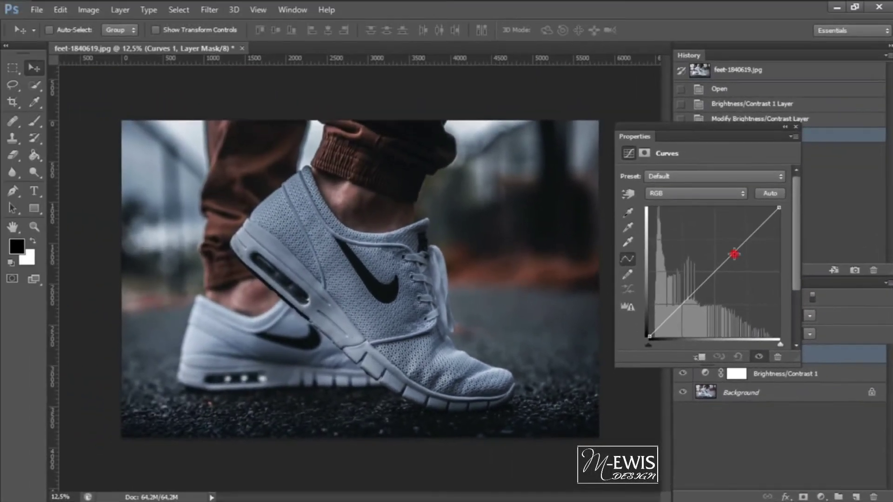
pyautogui.click(733, 254)
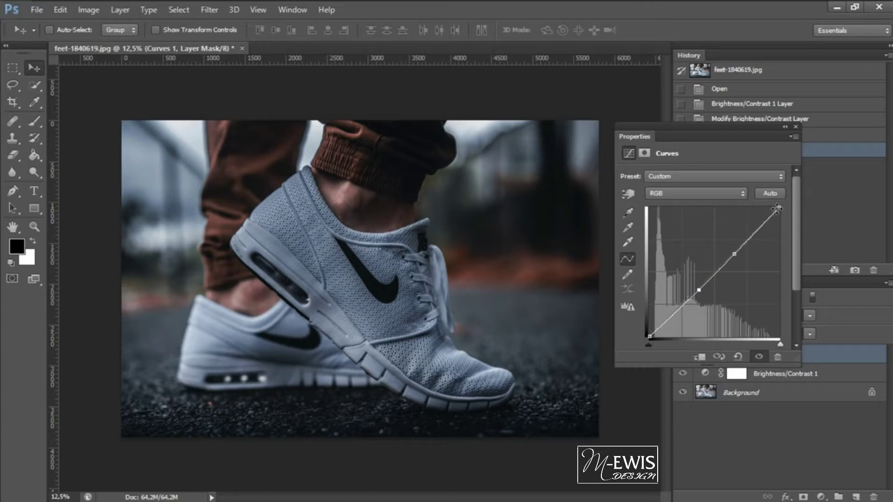
pyautogui.moveTo(779, 209); pyautogui.dragTo(783, 254)
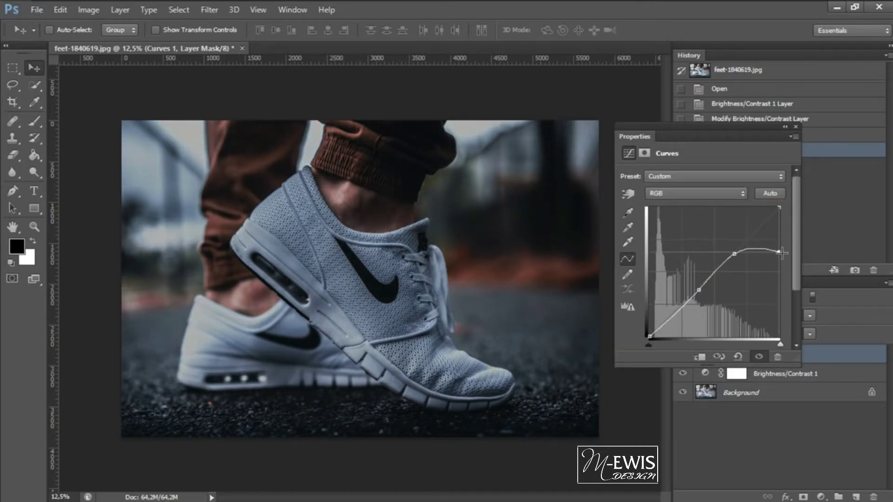
# Pull the two middle points of the RGB curve down to darken the photo with soft, muted highlights
pyautogui.moveTo(701, 288); pyautogui.dragTo(704, 297)
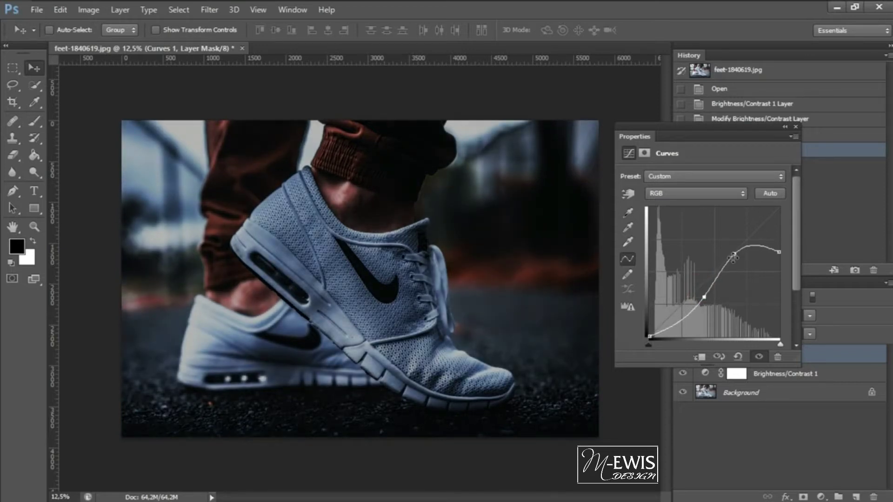
pyautogui.moveTo(733, 255)
pyautogui.mouseDown()
pyautogui.moveTo(741, 261)
pyautogui.moveTo(730, 269)
pyautogui.mouseUp()
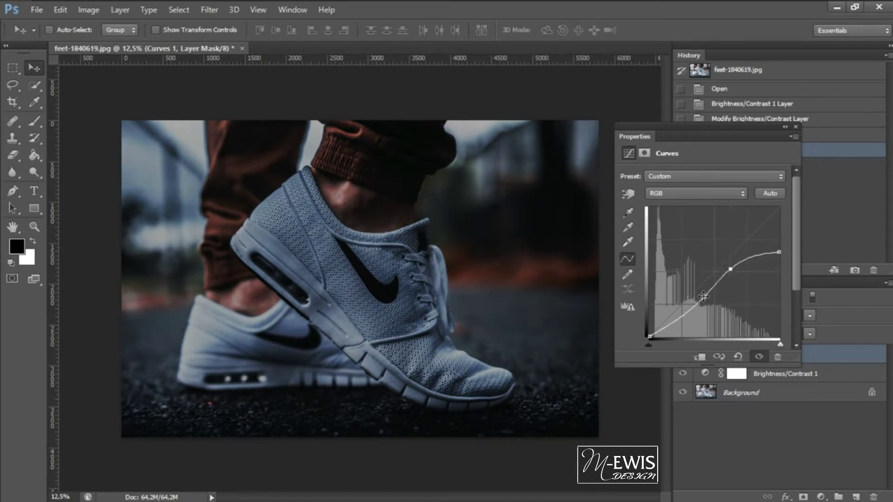
pyautogui.moveTo(703, 295); pyautogui.dragTo(696, 297)
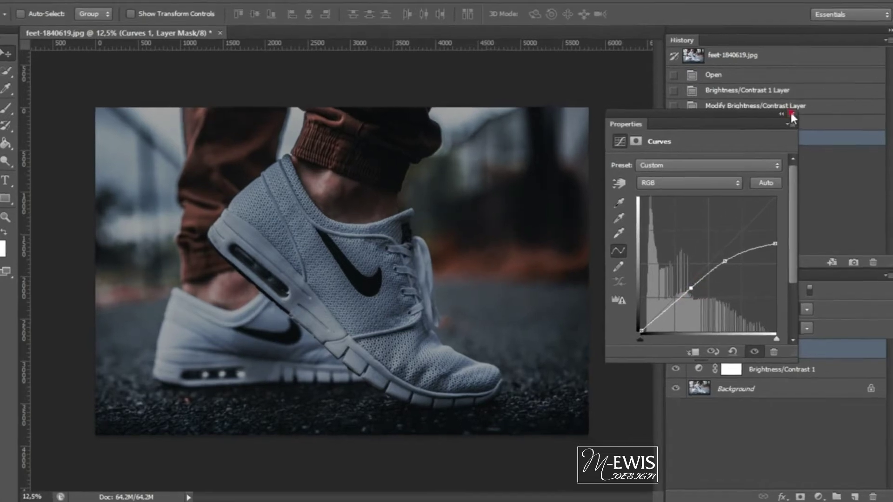
pyautogui.click(795, 126)
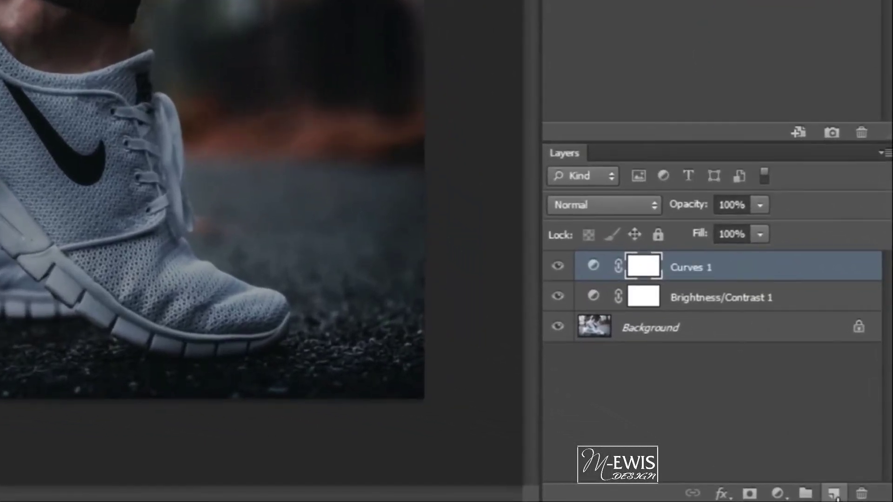
# Create a white (ffffff) Solid Color fill layer above the Curves adjustment and invert its mask to black
pyautogui.click(834, 494)
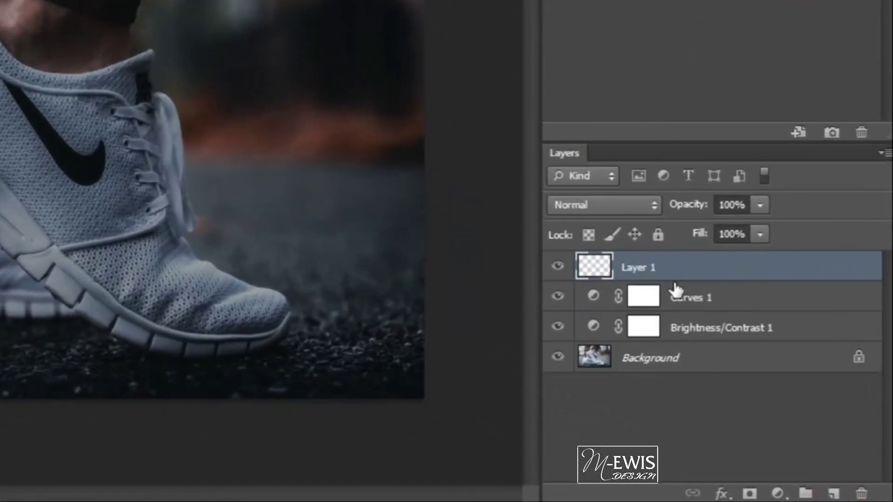
pyautogui.click(776, 493)
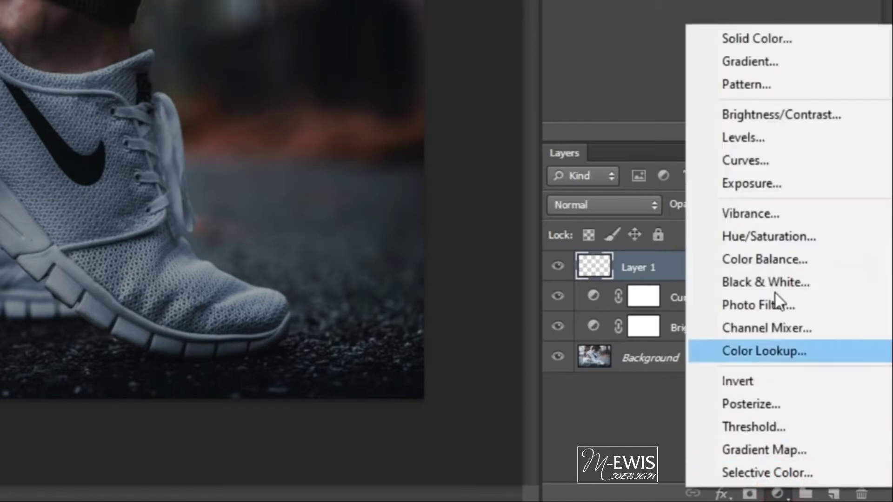
pyautogui.click(777, 43)
pyautogui.moveTo(456, 223); pyautogui.dragTo(471, 190)
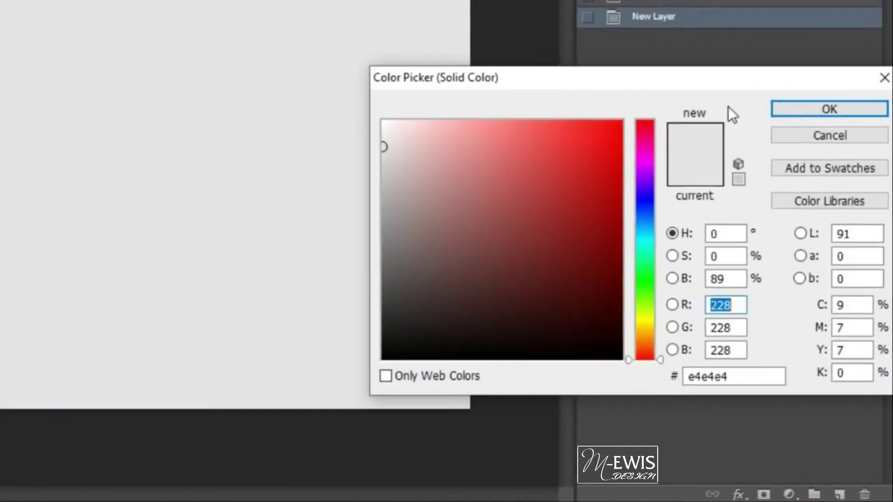
pyautogui.click(472, 188)
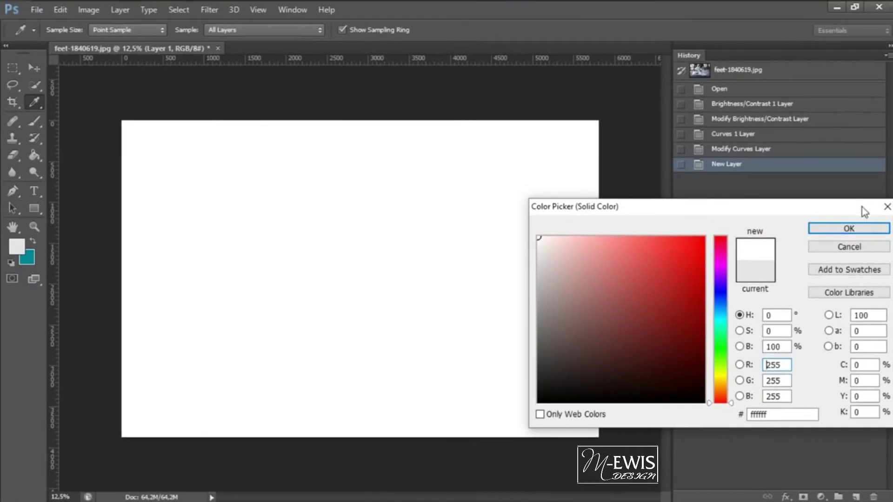
pyautogui.click(848, 229)
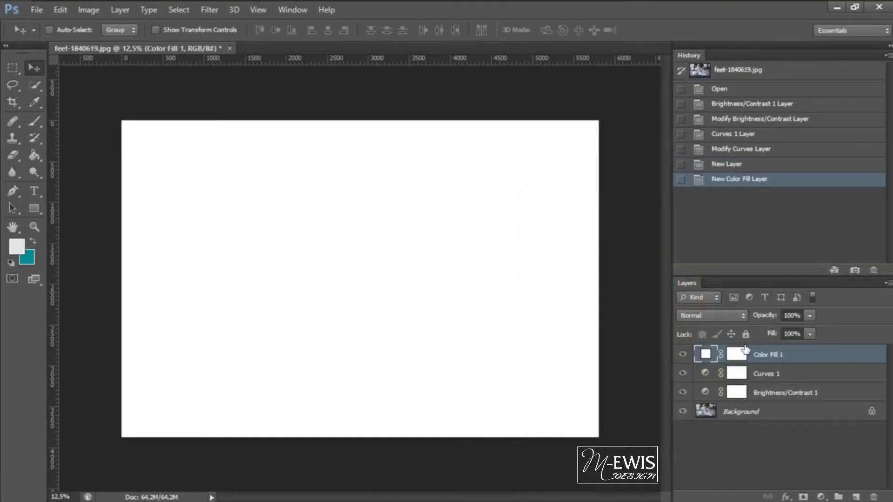
pyautogui.click(735, 356)
pyautogui.hotkey('ctrl', 'i')
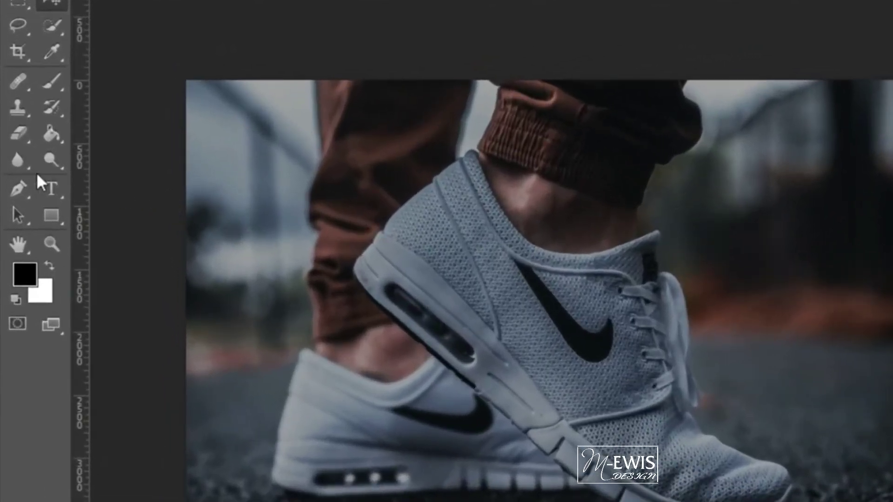
# Trace a closed Pen path around the short groove in the midsole, just below the front end of the air window
pyautogui.click(23, 185)
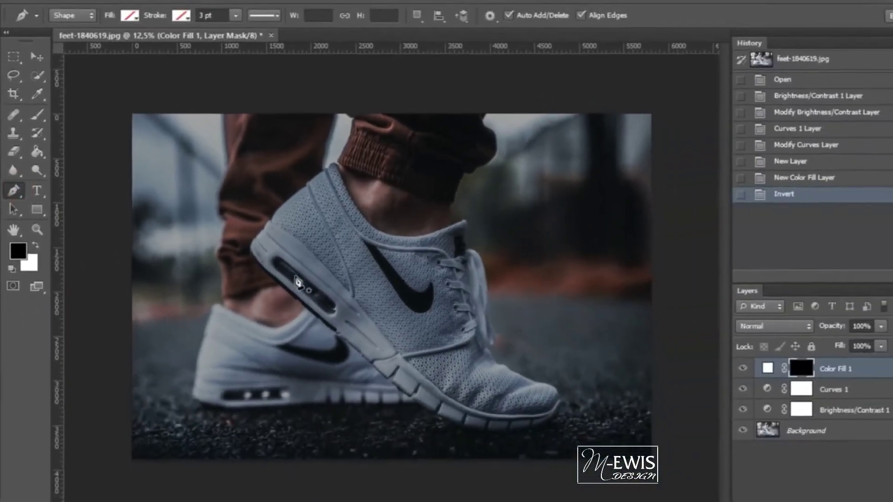
pyautogui.scroll(5, 325, 322)
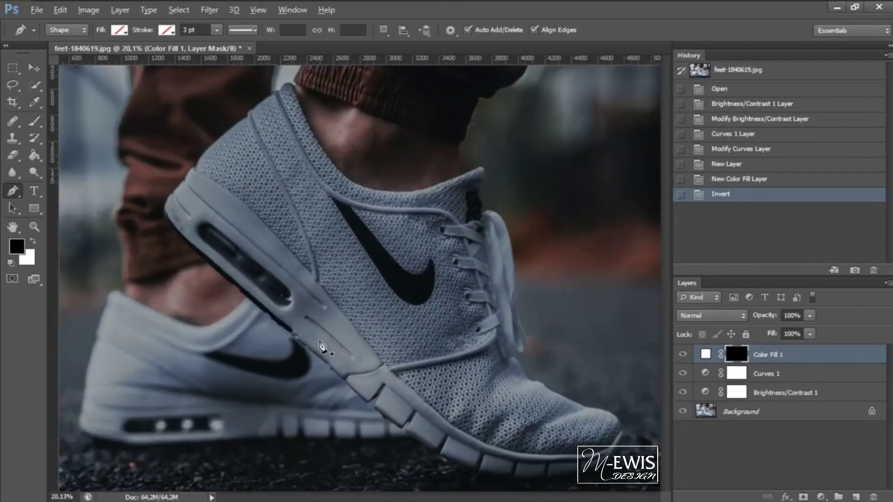
pyautogui.scroll(2, 315, 326)
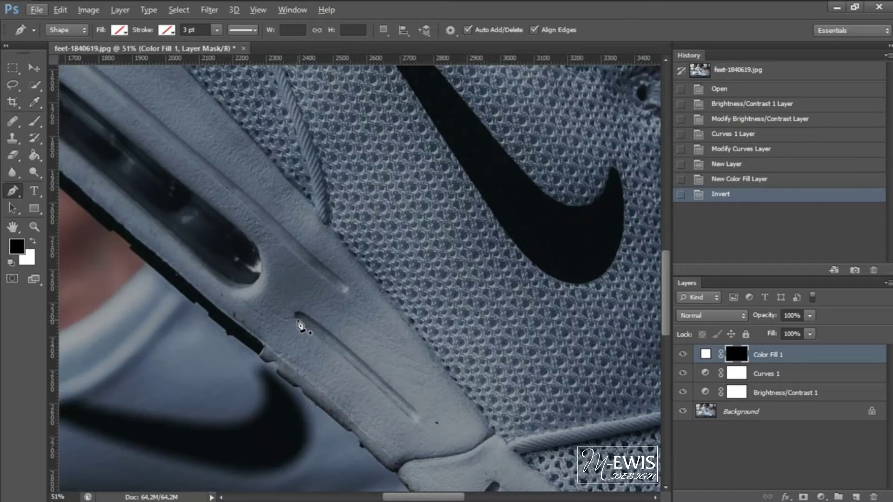
pyautogui.click(298, 320)
pyautogui.click(413, 422)
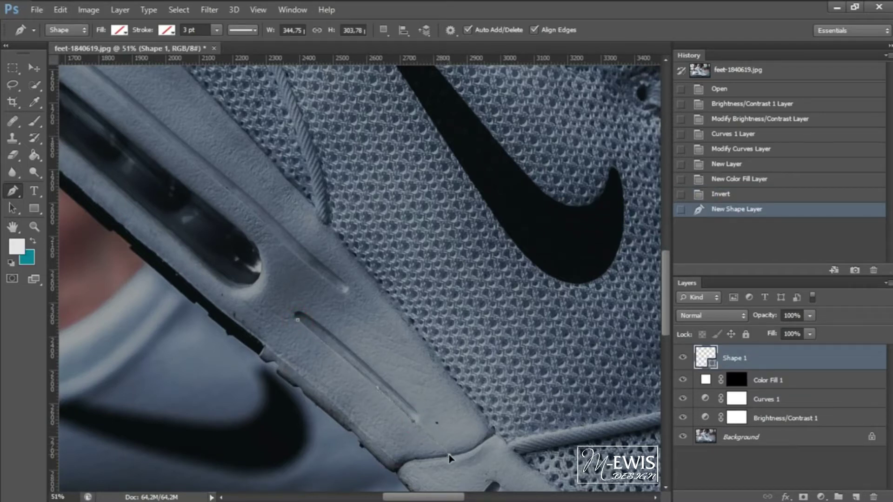
pyautogui.click(450, 456)
pyautogui.click(413, 422)
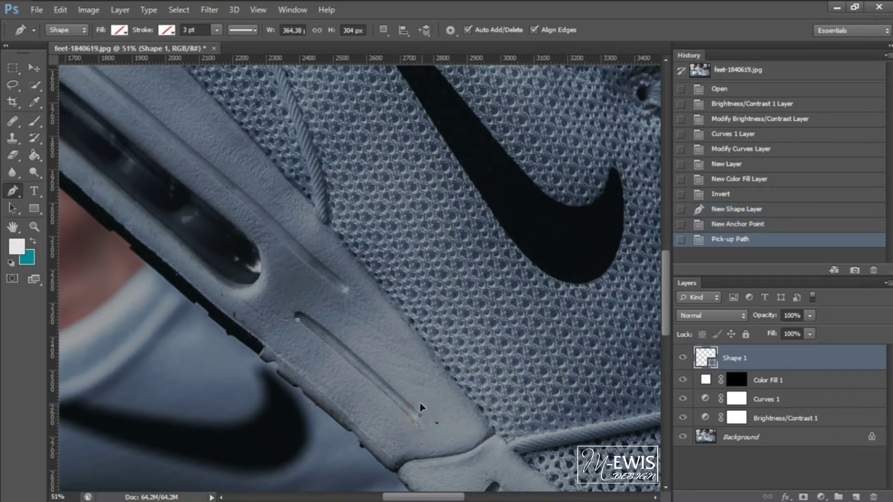
pyautogui.click(422, 422)
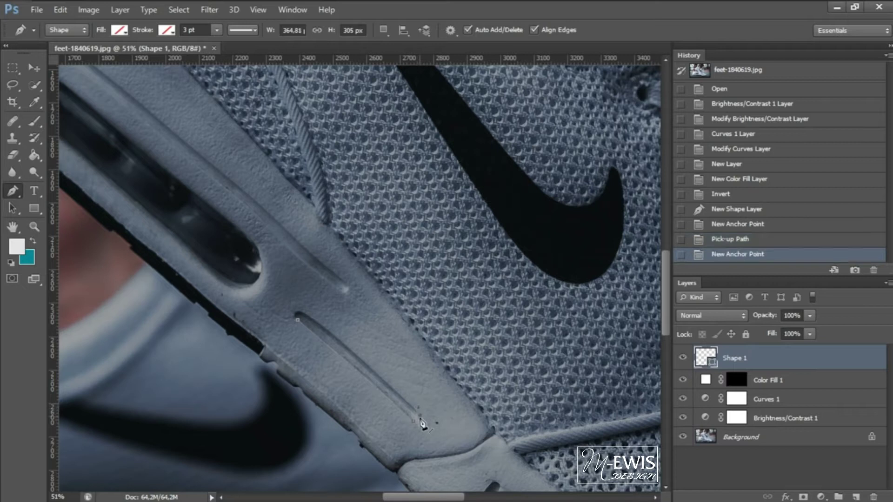
pyautogui.click(420, 414)
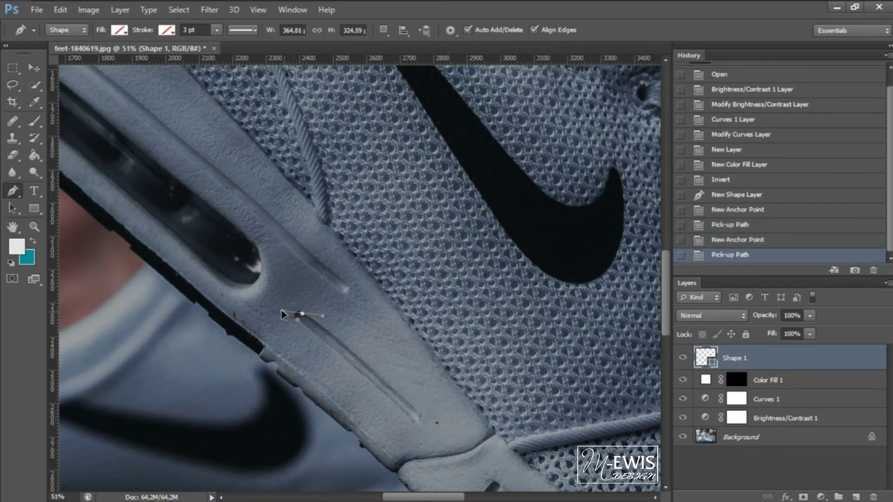
pyautogui.moveTo(282, 314); pyautogui.dragTo(282, 311)
pyautogui.click(302, 315)
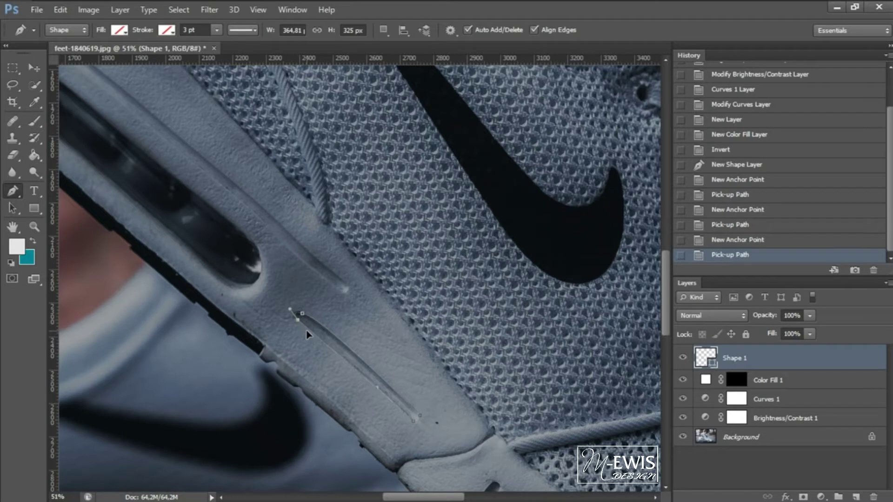
pyautogui.click(333, 345)
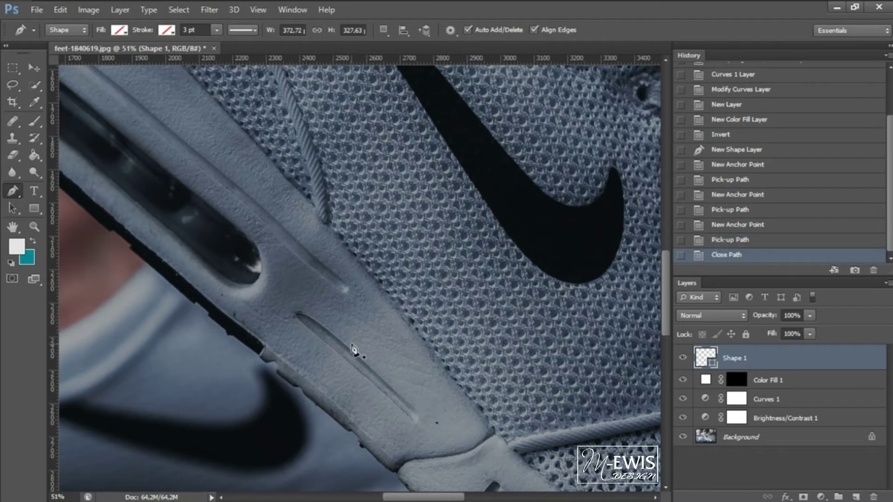
# Convert the short groove's path to a selection, clear it to white on the Color Fill 1 mask and deselect
pyautogui.hotkey('ctrl', 'Return')
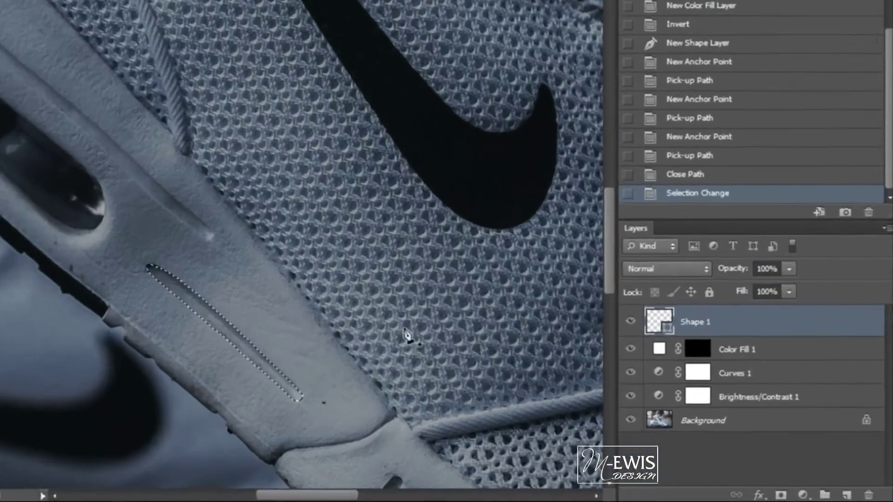
pyautogui.click(697, 349)
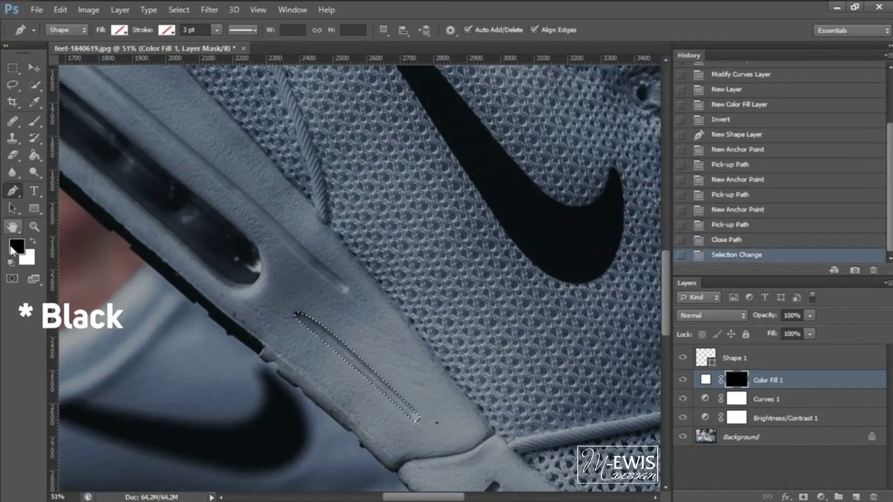
pyautogui.press('Delete')
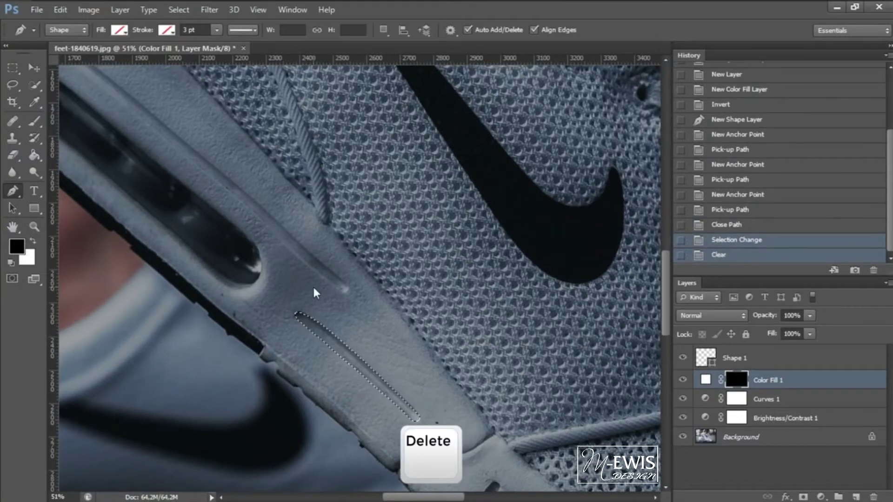
pyautogui.hotkey('ctrl', 'd')
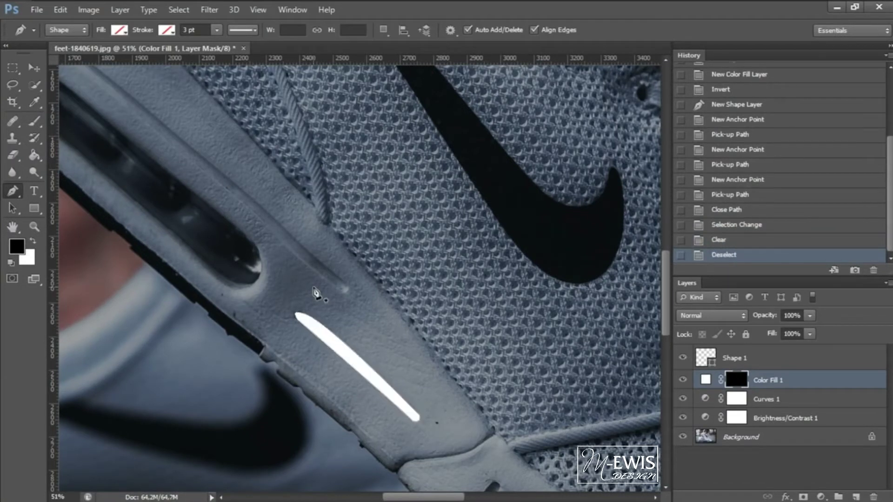
# Trace a closed Pen path around the small groove at the back of the heel
pyautogui.scroll(-3, 314, 293)
pyautogui.scroll(4, 198, 223)
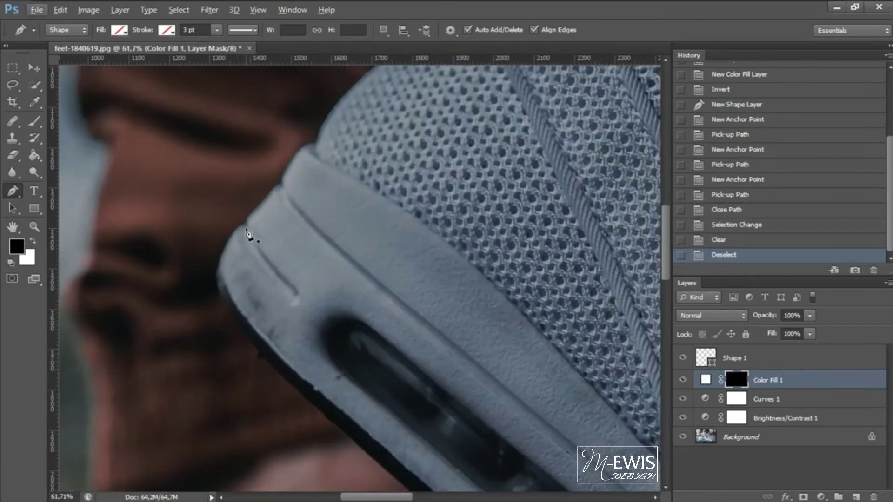
pyautogui.click(104, 129)
pyautogui.keyDown('alt'); pyautogui.click(290, 304); pyautogui.keyUp('alt')
pyautogui.moveTo(300, 295); pyautogui.dragTo(298, 281)
pyautogui.keyDown('alt'); pyautogui.click(300, 295); pyautogui.keyUp('alt')
pyautogui.moveTo(250, 229); pyautogui.dragTo(249, 213)
pyautogui.keyDown('alt'); pyautogui.click(250, 230); pyautogui.keyUp('alt')
pyautogui.click(245, 227)
# Turn the heel groove's path into a selection, clear it on the Color Fill 1 mask and deselect
pyautogui.hotkey('ctrl', 'Return')
pyautogui.scroll(-2, 313, 289)
pyautogui.click(738, 404)
pyautogui.press('Delete')
pyautogui.hotkey('ctrl', 'd')
# Trace a closed Pen path around the long midsole groove running above the air window from the heel
pyautogui.scroll(-2, 414, 375)
pyautogui.scroll(4, 542, 449)
pyautogui.click(452, 387)
pyautogui.moveTo(339, 286); pyautogui.dragTo(265, 230)
pyautogui.moveTo(265, 230); pyautogui.dragTo(331, 306)
pyautogui.moveTo(273, 259); pyautogui.dragTo(259, 245)
pyautogui.moveTo(210, 202); pyautogui.dragTo(279, 255)
pyautogui.click(257, 226)
pyautogui.click(254, 230)
pyautogui.moveTo(294, 287); pyautogui.dragTo(267, 264)
pyautogui.moveTo(311, 301); pyautogui.dragTo(265, 257)
pyautogui.moveTo(310, 299); pyautogui.dragTo(298, 262)
pyautogui.moveTo(327, 310); pyautogui.dragTo(345, 332)
pyautogui.click(409, 363)
# Select the long midsole groove's traced area, clear it on the Color Fill 1 mask and deselect
pyautogui.scroll(3, 393, 365)
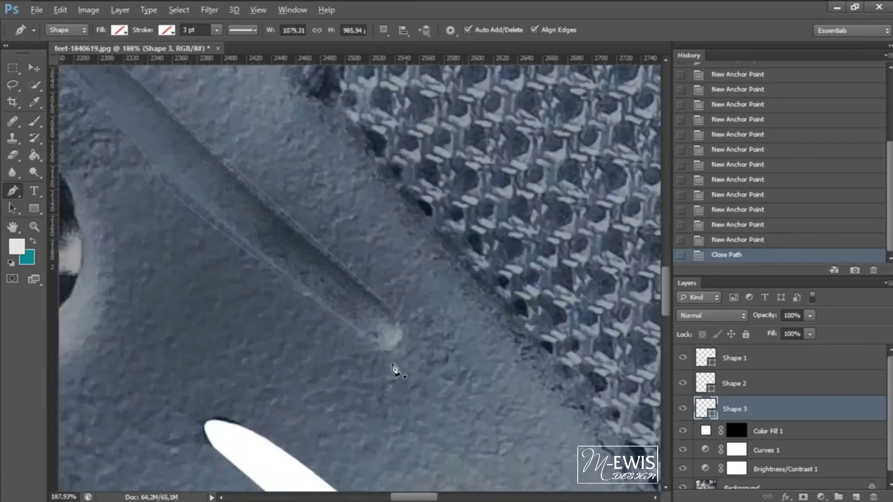
pyautogui.scroll(-5, 367, 342)
pyautogui.keyDown('ctrl'); pyautogui.click(738, 433); pyautogui.keyUp('ctrl')
pyautogui.click(738, 433)
pyautogui.press('Delete')
pyautogui.hotkey('ctrl', 'd')
pyautogui.click(705, 430)
# Trace a closed Pen path around the cord seam curving down the shoe's heel side to the midsole
pyautogui.scroll(-4, 243, 165)
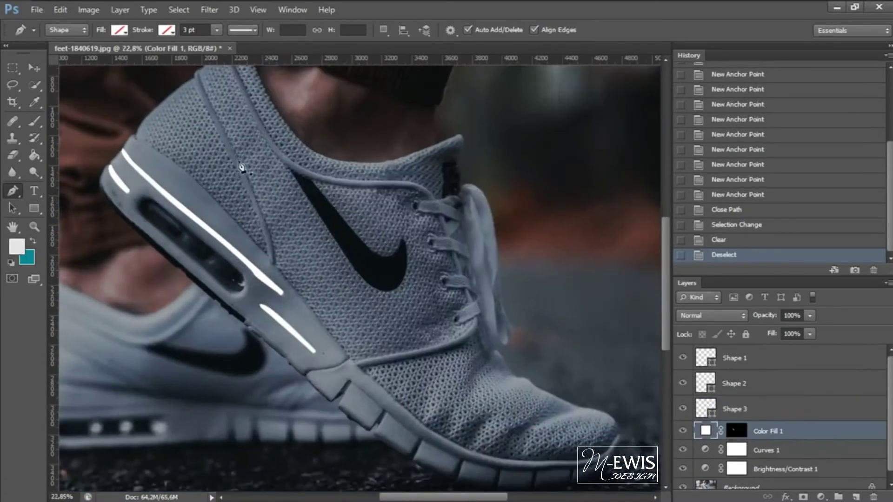
pyautogui.scroll(6, 214, 102)
pyautogui.click(251, 89)
pyautogui.moveTo(259, 138); pyautogui.dragTo(281, 180)
pyautogui.keyDown('alt'); pyautogui.click(259, 137); pyautogui.keyUp('alt')
pyautogui.moveTo(340, 304); pyautogui.dragTo(357, 333)
pyautogui.keyDown('alt'); pyautogui.click(340, 304); pyautogui.keyUp('alt')
pyautogui.moveTo(385, 355); pyautogui.dragTo(311, 210)
pyautogui.moveTo(344, 387); pyautogui.dragTo(347, 454)
pyautogui.keyDown('alt'); pyautogui.click(344, 386); pyautogui.keyUp('alt')
pyautogui.click(331, 374)
pyautogui.moveTo(222, 130); pyautogui.dragTo(221, 126)
pyautogui.moveTo(224, 134); pyautogui.dragTo(279, 209)
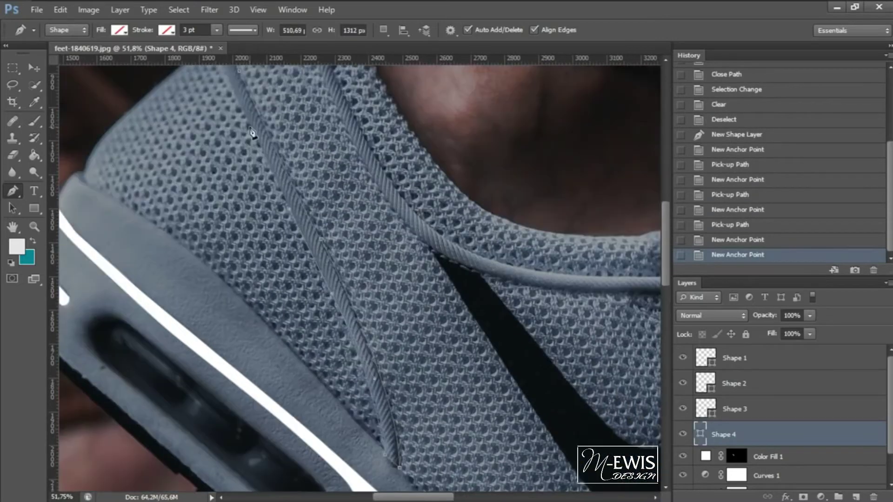
pyautogui.moveTo(265, 173); pyautogui.dragTo(247, 132)
pyautogui.moveTo(238, 84); pyautogui.dragTo(271, 161)
pyautogui.click(274, 197)
pyautogui.click(281, 184)
# Convert the heel cord's path to a selection, clear it on the Color Fill 1 mask and deselect
pyautogui.scroll(-4, 323, 256)
pyautogui.hotkey('ctrl', 'Return')
pyautogui.click(736, 456)
pyautogui.press('Delete')
pyautogui.hotkey('ctrl', 'd')
# Start a new Pen path along the segmented front outsole, outlining the bottoms and gaps of the first blocks
pyautogui.scroll(4, 299, 342)
pyautogui.click(312, 277)
pyautogui.moveTo(294, 291); pyautogui.dragTo(238, 315)
pyautogui.keyDown('alt'); pyautogui.click(294, 290); pyautogui.keyUp('alt')
pyautogui.click(246, 295)
pyautogui.keyDown('alt'); pyautogui.click(249, 296); pyautogui.keyUp('alt')
pyautogui.moveTo(279, 349); pyautogui.dragTo(288, 358)
pyautogui.click(312, 314)
pyautogui.moveTo(318, 319); pyautogui.dragTo(312, 330)
pyautogui.moveTo(295, 358); pyautogui.dragTo(295, 365)
pyautogui.keyDown('alt'); pyautogui.click(348, 402); pyautogui.keyUp('alt')
pyautogui.moveTo(348, 403); pyautogui.dragTo(274, 299)
pyautogui.click(374, 365)
pyautogui.click(381, 371)
pyautogui.click(358, 405)
# Continue the outsole path around the middle tread blocks, following each rounded bottom edge and narrow gap
pyautogui.scroll(3, 369, 426)
pyautogui.moveTo(322, 324); pyautogui.dragTo(357, 337)
pyautogui.keyDown('alt'); pyautogui.click(322, 324); pyautogui.keyUp('alt')
pyautogui.moveTo(356, 286); pyautogui.dragTo(367, 273)
pyautogui.moveTo(423, 371); pyautogui.dragTo(468, 374)
pyautogui.keyDown('alt'); pyautogui.click(423, 371); pyautogui.keyUp('alt')
pyautogui.moveTo(450, 334); pyautogui.dragTo(461, 316)
pyautogui.keyDown('alt'); pyautogui.click(450, 334); pyautogui.keyUp('alt')
pyautogui.click(459, 334)
pyautogui.moveTo(445, 380); pyautogui.dragTo(444, 385)
pyautogui.moveTo(513, 397); pyautogui.dragTo(539, 400)
pyautogui.moveTo(535, 358); pyautogui.dragTo(552, 311)
pyautogui.keyDown('alt'); pyautogui.click(535, 358); pyautogui.keyUp('alt')
pyautogui.click(545, 359)
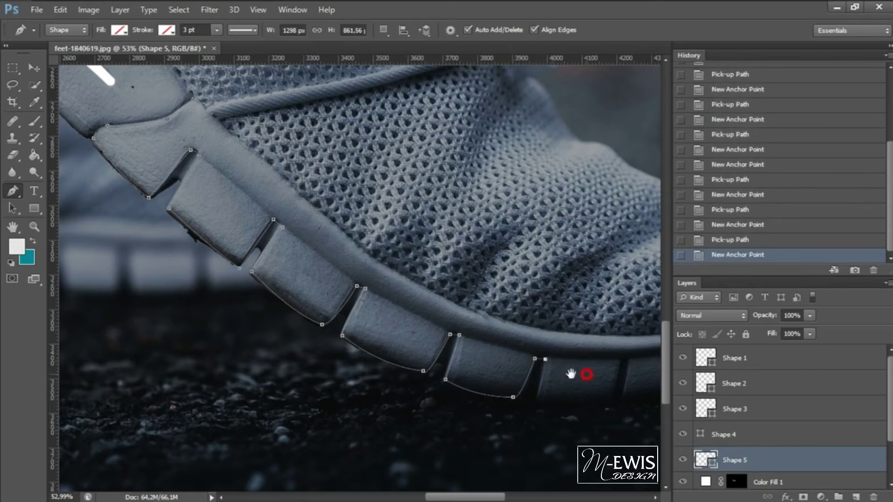
# Extend the outsole path along the last tread blocks toward the toe
pyautogui.moveTo(572, 372); pyautogui.dragTo(425, 351)
pyautogui.moveTo(391, 376); pyautogui.dragTo(390, 383)
pyautogui.moveTo(457, 380); pyautogui.dragTo(481, 375)
pyautogui.moveTo(475, 339); pyautogui.dragTo(479, 321)
pyautogui.click(483, 340)
pyautogui.moveTo(478, 373); pyautogui.dragTo(479, 378)
pyautogui.moveTo(549, 373); pyautogui.dragTo(574, 365)
pyautogui.moveTo(560, 335); pyautogui.dragTo(565, 318)
pyautogui.keyDown('alt'); pyautogui.click(560, 335); pyautogui.keyUp('alt')
pyautogui.click(567, 335)
pyautogui.moveTo(564, 367); pyautogui.dragTo(563, 372)
pyautogui.keyDown('alt'); pyautogui.click(564, 367); pyautogui.keyUp('alt')
# Carry the outsole path around the toe tip and onto the sole's upper edge
pyautogui.moveTo(623, 337); pyautogui.dragTo(562, 346)
pyautogui.moveTo(603, 331); pyautogui.dragTo(633, 295)
pyautogui.keyDown('alt'); pyautogui.click(604, 332); pyautogui.keyUp('alt')
pyautogui.moveTo(611, 261); pyautogui.dragTo(603, 236)
pyautogui.keyDown('alt'); pyautogui.click(611, 260); pyautogui.keyUp('alt')
pyautogui.moveTo(585, 300); pyautogui.dragTo(527, 340)
pyautogui.moveTo(459, 345); pyautogui.dragTo(438, 346)
# Trace the outsole path back from the toe along the tread blocks' upper edge toward the first block
pyautogui.moveTo(372, 348); pyautogui.dragTo(355, 346)
pyautogui.moveTo(270, 328); pyautogui.dragTo(258, 322)
pyautogui.moveTo(170, 281); pyautogui.dragTo(265, 309)
pyautogui.keyDown('alt'); pyautogui.click(279, 319); pyautogui.keyUp('alt')
pyautogui.moveTo(195, 260); pyautogui.dragTo(297, 310)
pyautogui.moveTo(298, 310); pyautogui.dragTo(292, 303)
pyautogui.keyDown('alt'); pyautogui.click(298, 310); pyautogui.keyUp('alt')
pyautogui.moveTo(233, 256); pyautogui.dragTo(222, 248)
pyautogui.moveTo(175, 201); pyautogui.dragTo(250, 237)
# Follow the first tread block's upper seam, placing an anchor at its corner by the cord, and close the outsole path
pyautogui.click(251, 236)
pyautogui.click(246, 232)
pyautogui.scroll(4, 246, 232)
pyautogui.hotkey('ctrl', 'z')
pyautogui.scroll(-2, 268, 248)
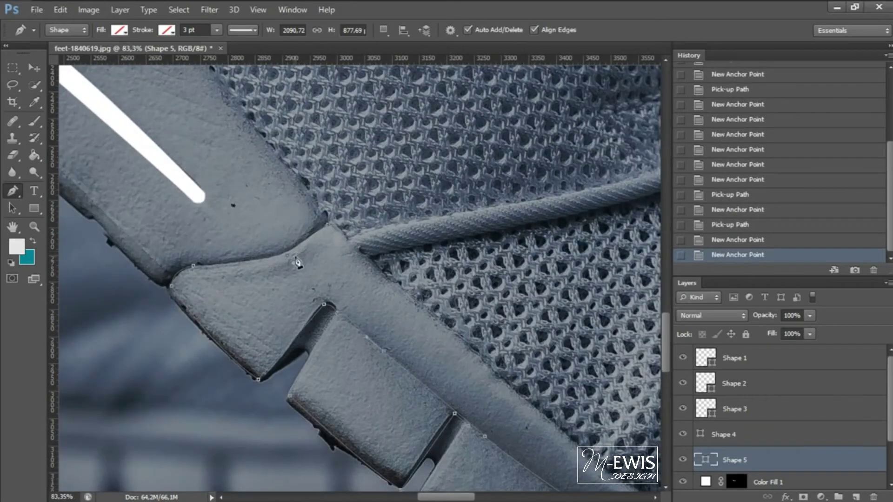
pyautogui.click(327, 228)
pyautogui.hotkey('ctrl', 'z')
pyautogui.click(328, 225)
pyautogui.scroll(-6, 326, 256)
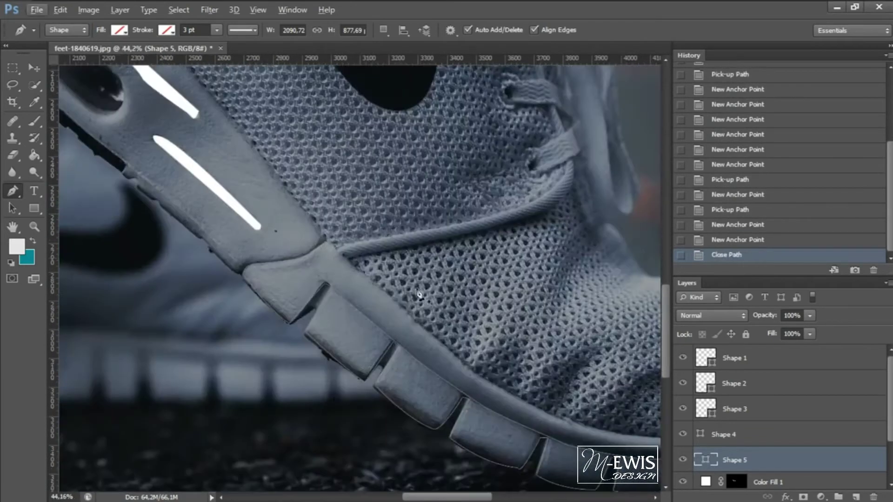
# Turn the outsole path into a selection, clear it on the Color Fill 1 mask to reveal white, and deselect
pyautogui.hotkey('ctrl', 'Return')
pyautogui.click(739, 483)
pyautogui.press('Delete')
pyautogui.hotkey('ctrl', 'd')
# Erase the excess white at the first tread block's upper corner on the Color Fill 1 mask
pyautogui.scroll(4, 196, 258)
pyautogui.press('e')
pyautogui.click(278, 267)
pyautogui.press('x')
pyautogui.click(278, 268)
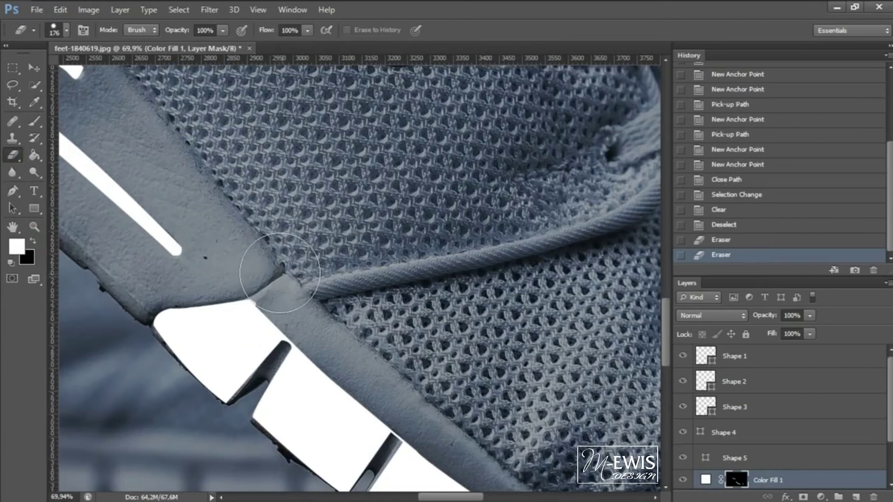
pyautogui.click(283, 275)
pyautogui.scroll(-7, 269, 228)
# Delete the five layers Shape 1 to Shape 5 above the Color Fill 1 layer
pyautogui.click(12, 172)
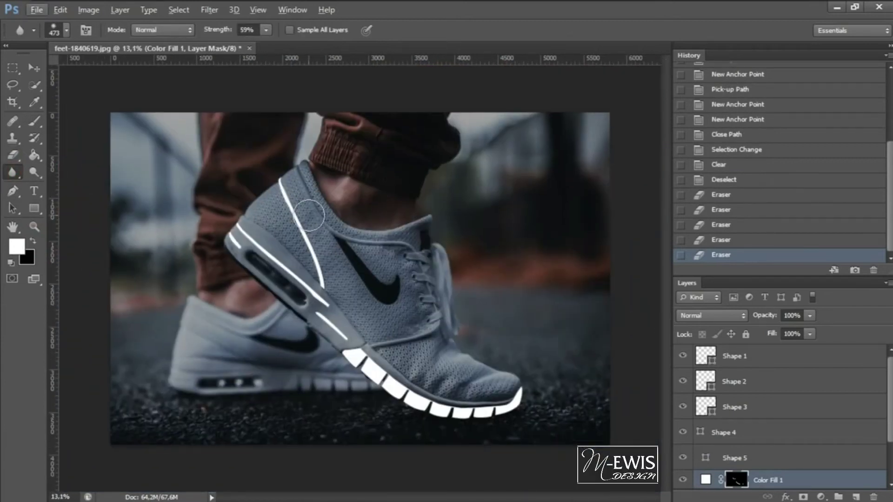
pyautogui.click(738, 360)
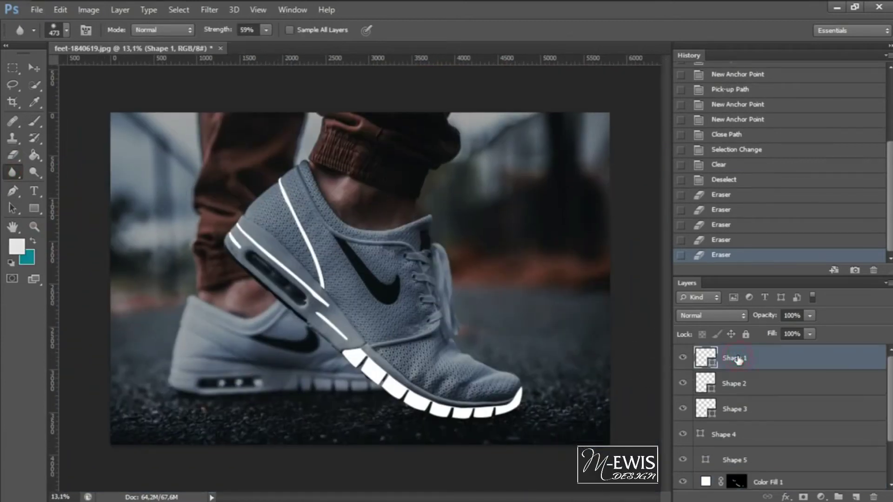
pyautogui.press('Delete')
pyautogui.press('Delete')
pyautogui.press('Delete')
pyautogui.press('Delete')
pyautogui.press('Delete')
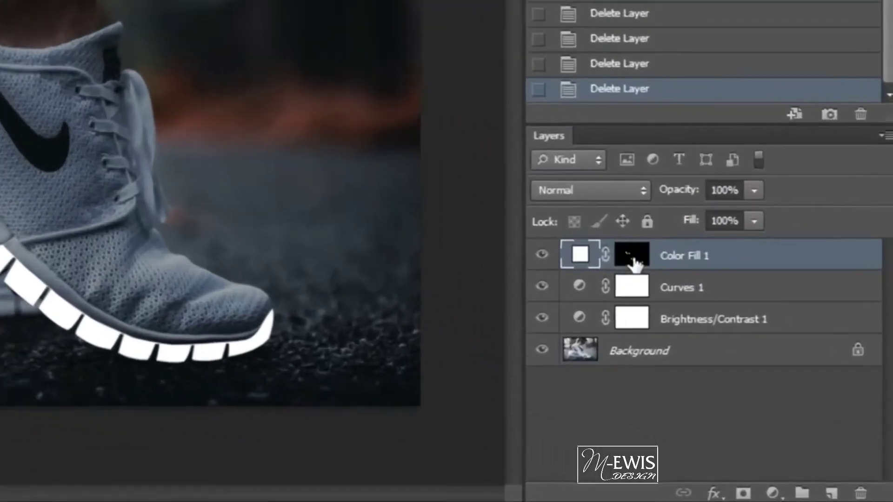
# Target the Color Fill 1 mask and set the Blur tool's strength to 50%
pyautogui.click(736, 354)
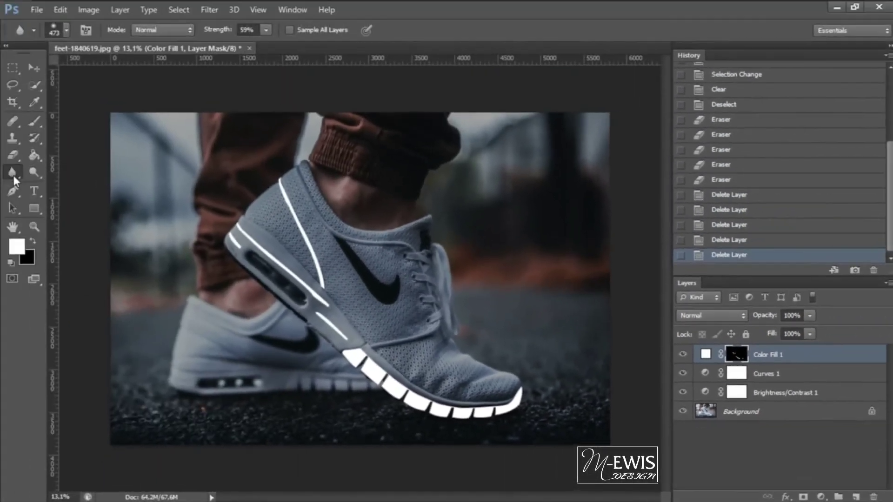
pyautogui.rightClick(14, 176)
pyautogui.click(71, 171)
pyautogui.scroll(1, 367, 259)
pyautogui.scroll(3, 367, 259)
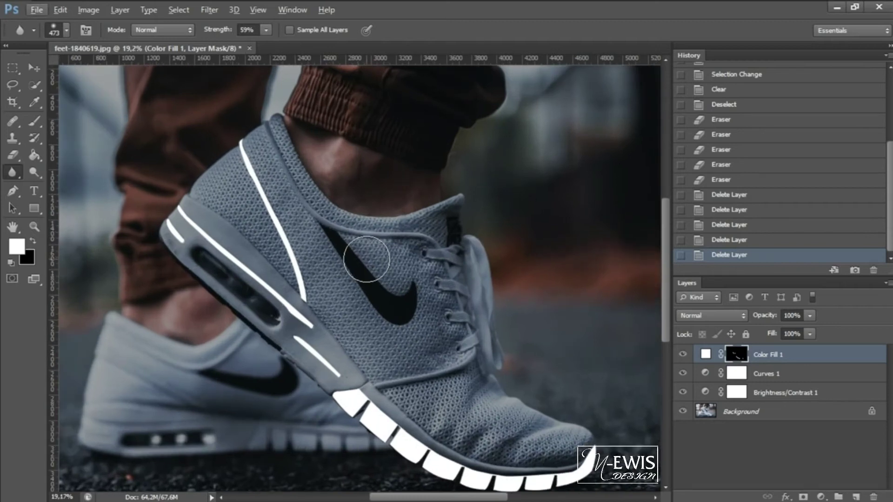
pyautogui.click(266, 29)
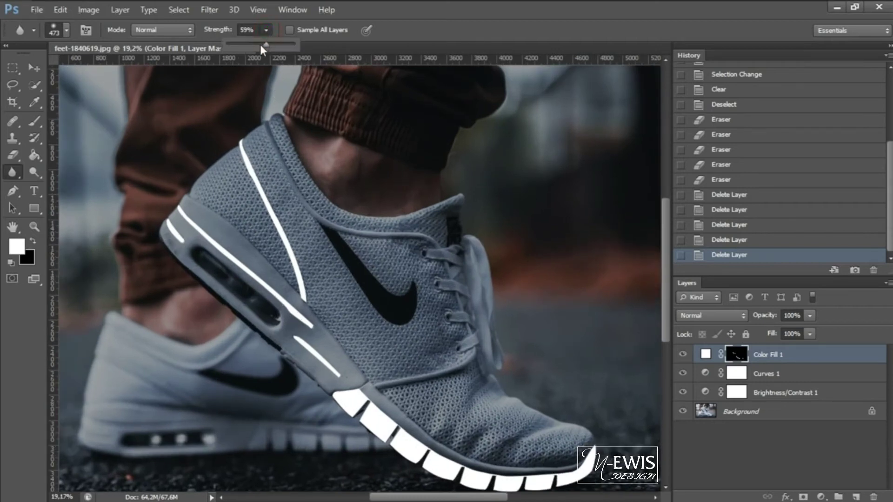
pyautogui.moveTo(258, 46); pyautogui.dragTo(260, 45)
# Blur the mask edges of the white heel lines, midsole lines and tread blocks
pyautogui.moveTo(245, 146); pyautogui.dragTo(300, 277)
pyautogui.click(247, 148)
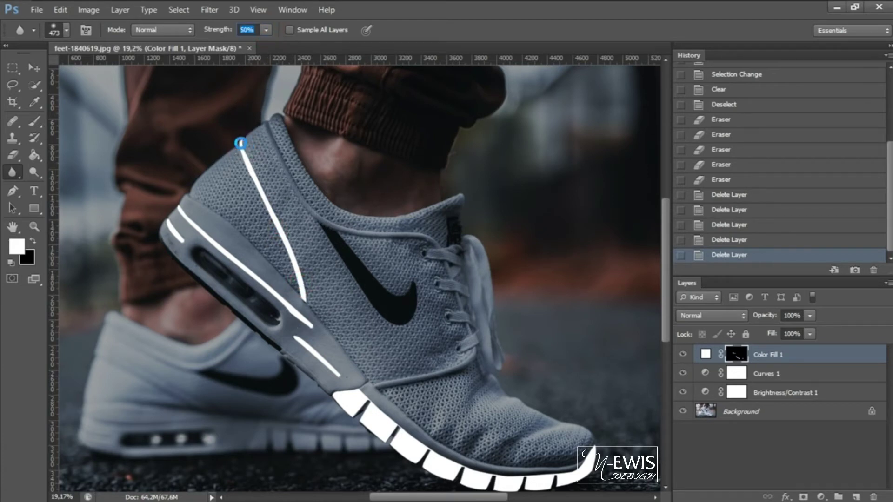
pyautogui.moveTo(298, 290); pyautogui.dragTo(284, 277)
pyautogui.moveTo(321, 362); pyautogui.dragTo(339, 387)
pyautogui.moveTo(381, 440); pyautogui.dragTo(366, 413)
pyautogui.scroll(4, 261, 221)
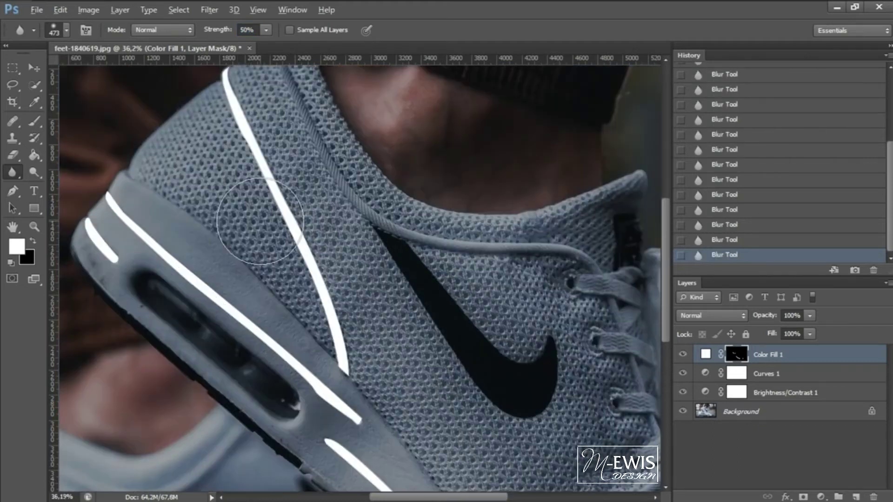
pyautogui.moveTo(163, 273); pyautogui.dragTo(191, 310)
pyautogui.moveTo(344, 448); pyautogui.dragTo(200, 248)
pyautogui.scroll(-2, 200, 249)
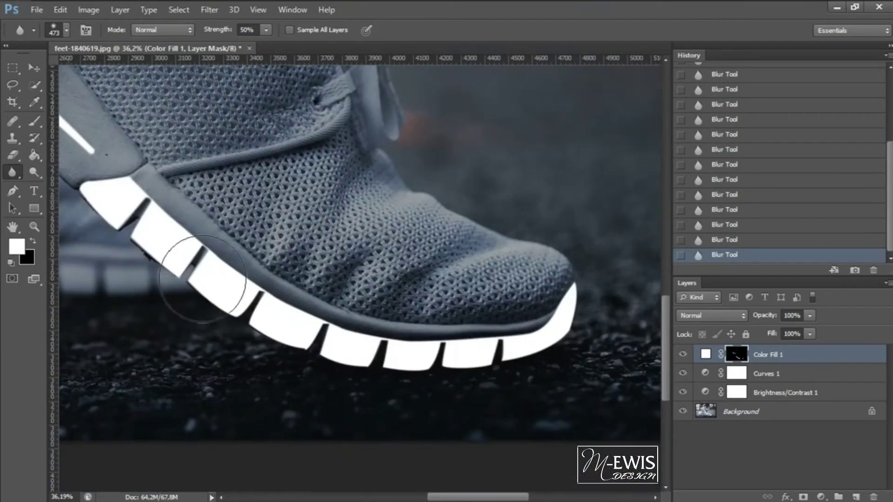
pyautogui.scroll(-1, 199, 208)
pyautogui.scroll(-1, 199, 208)
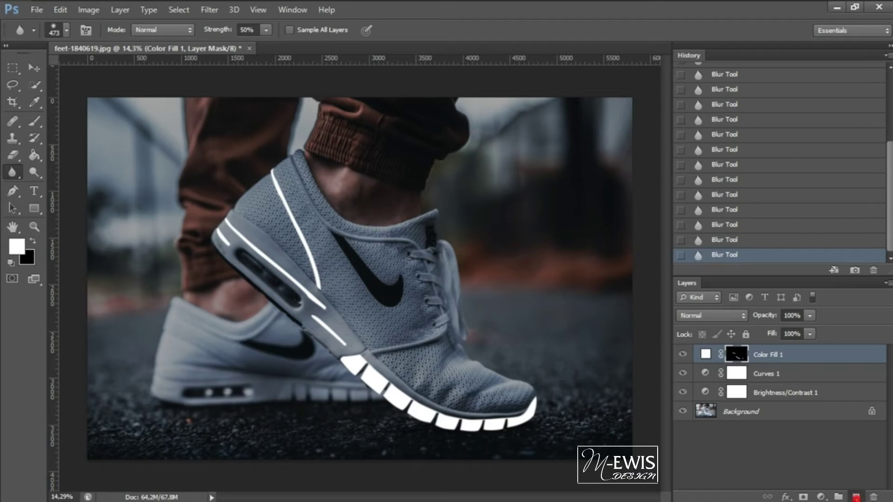
# Add an Outer Glow effect to the Color Fill 1 layer with the cyan glow color 06deeb
pyautogui.click(855, 497)
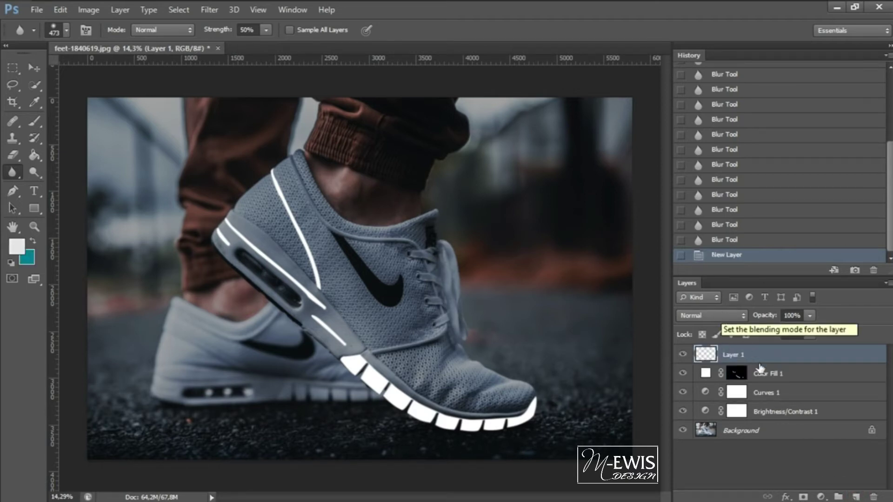
pyautogui.hotkey('ctrl', 'z')
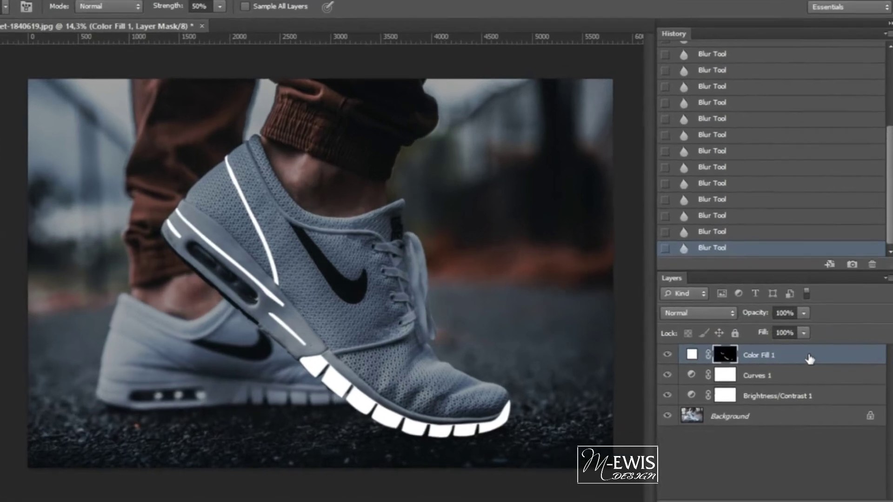
pyautogui.click(811, 362)
pyautogui.doubleClick(781, 357)
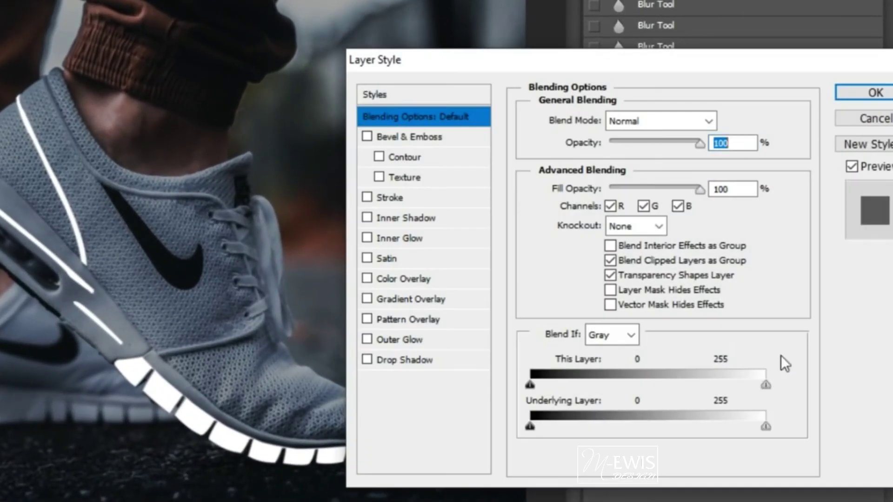
pyautogui.click(405, 340)
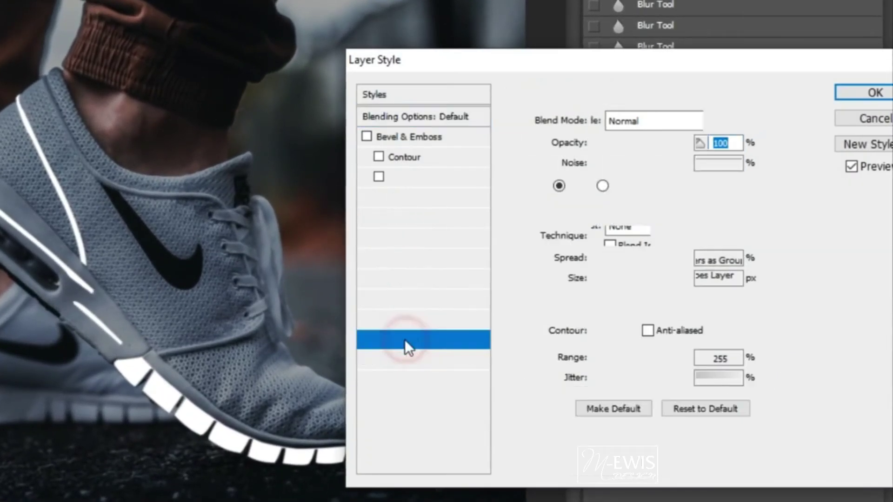
pyautogui.click(577, 186)
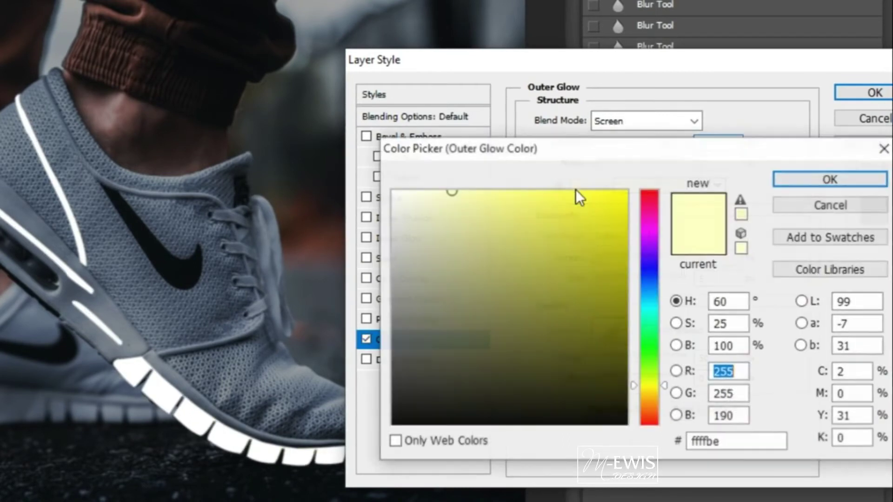
pyautogui.moveTo(651, 314); pyautogui.dragTo(651, 306)
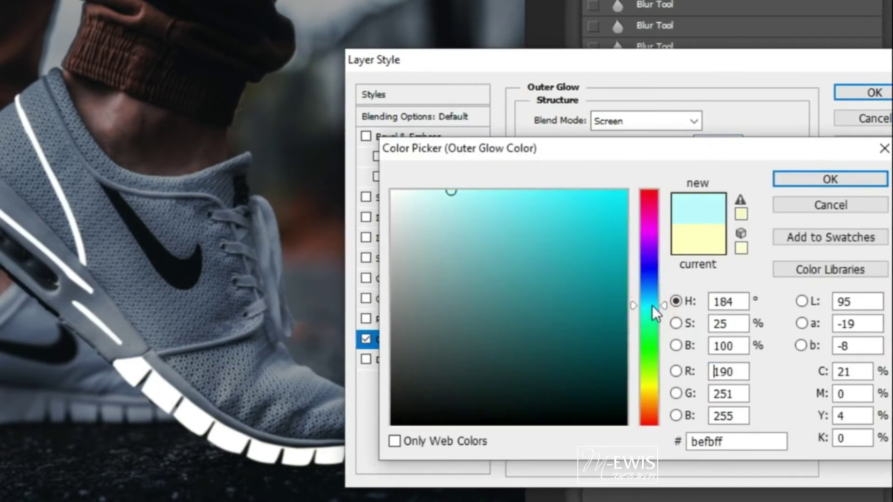
pyautogui.moveTo(606, 211); pyautogui.dragTo(620, 209)
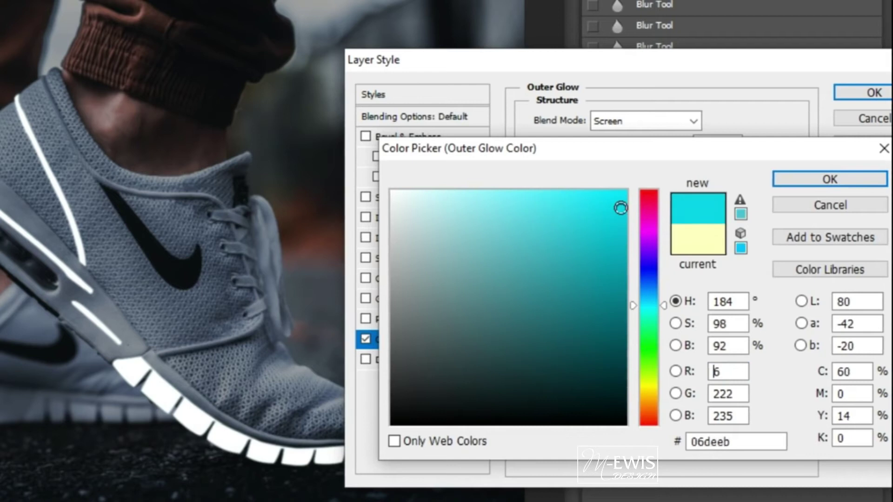
pyautogui.click(826, 180)
# Set the outer glow's size to 122 px and opacity to 71%, and apply the layer style
pyautogui.moveTo(596, 279)
pyautogui.mouseDown()
pyautogui.moveTo(714, 281)
pyautogui.moveTo(613, 284)
pyautogui.mouseUp()
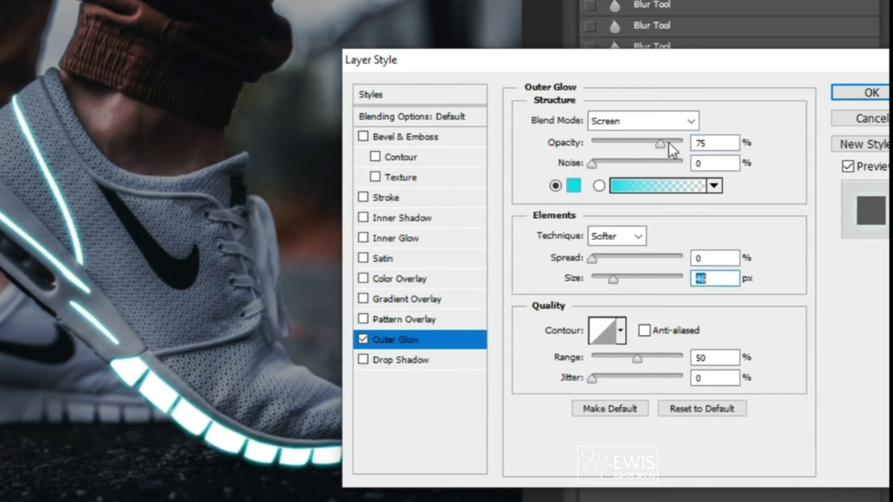
pyautogui.moveTo(661, 146)
pyautogui.mouseDown()
pyautogui.moveTo(640, 144)
pyautogui.moveTo(672, 146)
pyautogui.moveTo(662, 146)
pyautogui.mouseUp()
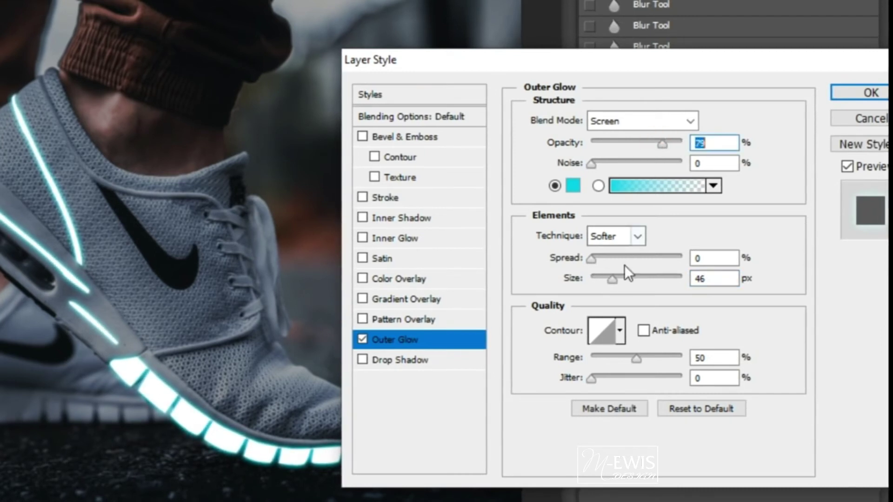
pyautogui.moveTo(612, 281); pyautogui.dragTo(634, 284)
pyautogui.moveTo(662, 144); pyautogui.dragTo(655, 147)
pyautogui.click(633, 286)
pyautogui.moveTo(629, 280)
pyautogui.mouseDown()
pyautogui.moveTo(661, 278)
pyautogui.moveTo(636, 278)
pyautogui.mouseUp()
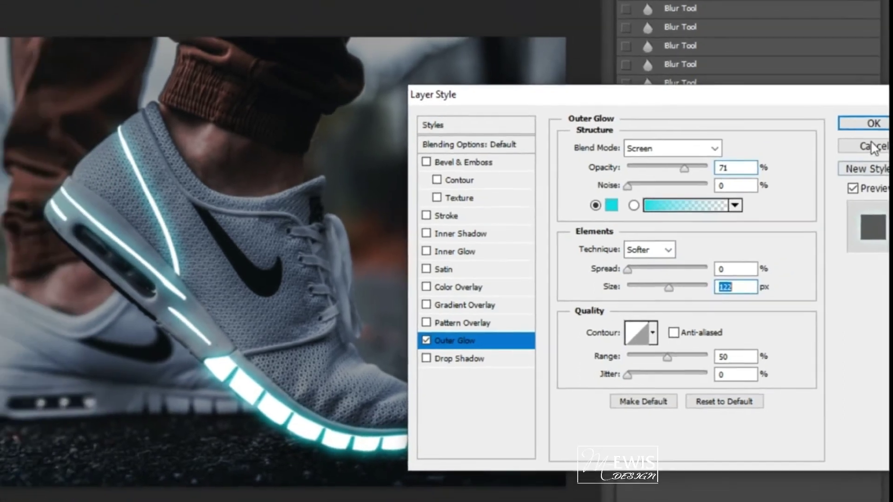
pyautogui.click(873, 123)
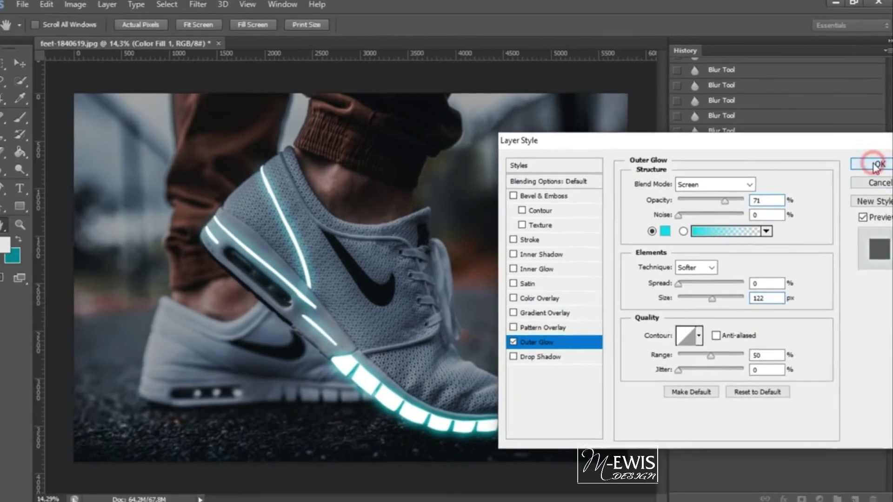
pyautogui.scroll(-2, 550, 295)
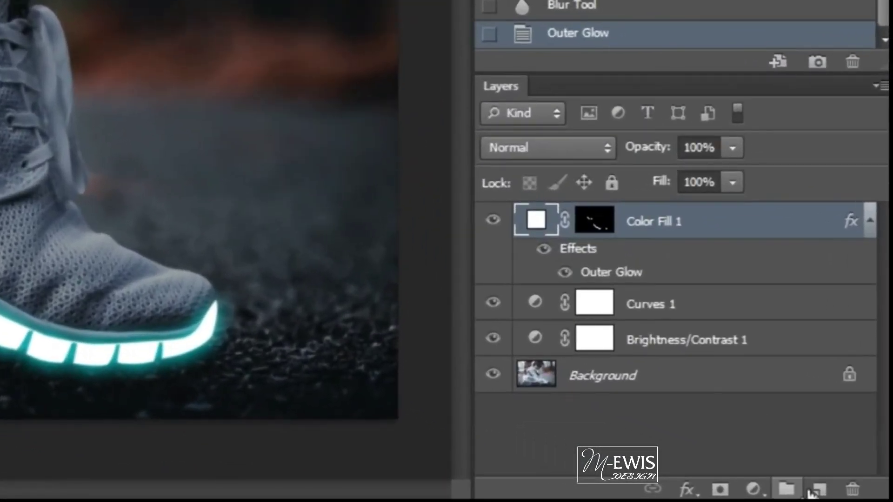
# Add a new layer above Color Fill 1 and set its blending mode to Color Dodge
pyautogui.click(817, 490)
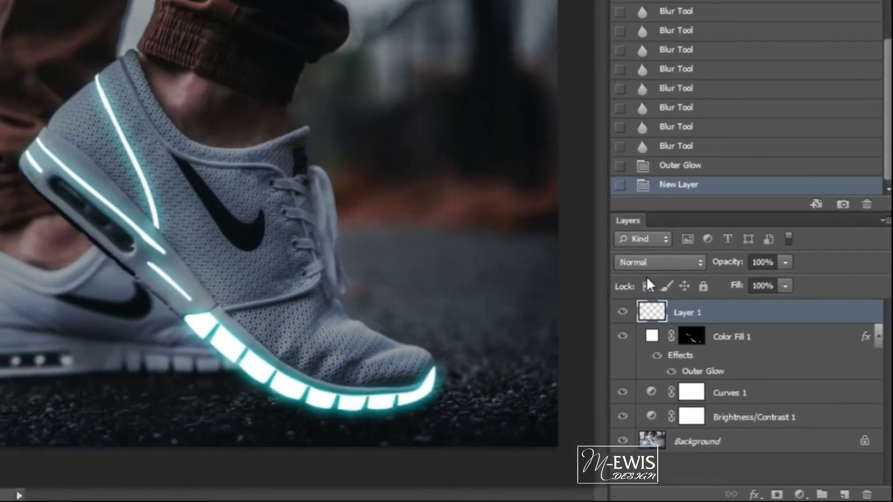
pyautogui.click(547, 148)
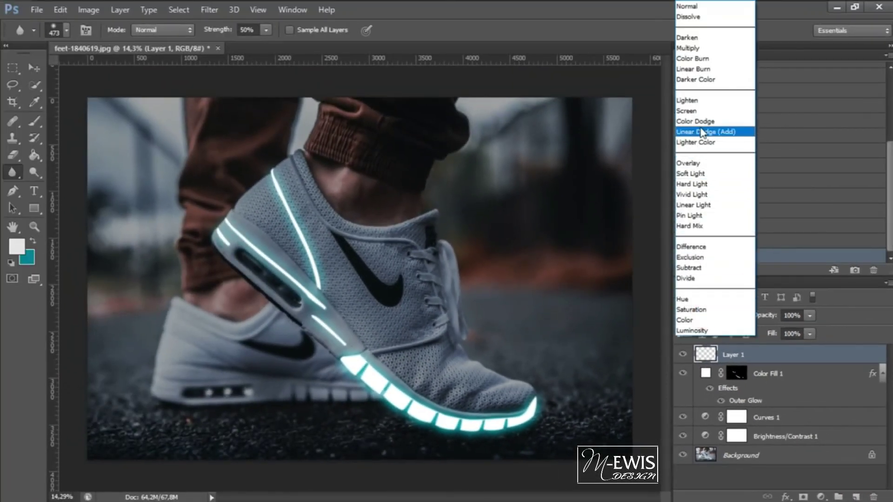
pyautogui.click(705, 121)
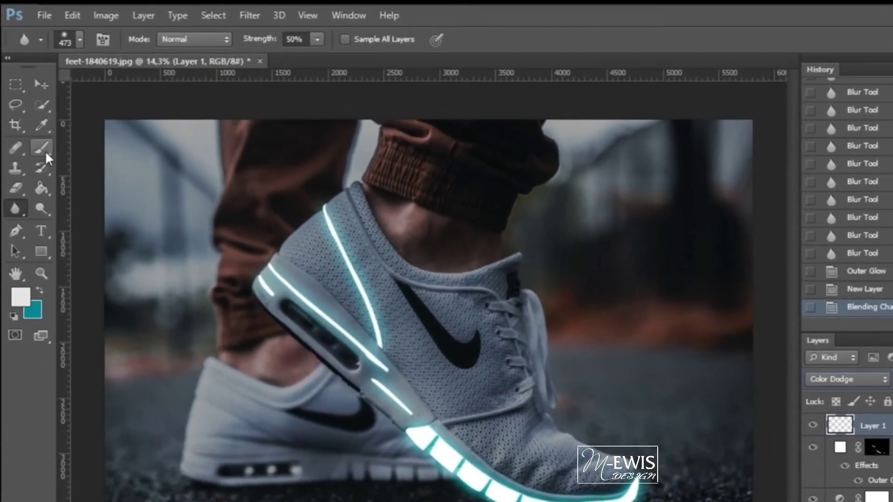
# Choose the Brush tool and set the foreground color to a saturated cyan, 00abc8, starting from a color sampled beside the sole glow
pyautogui.click(42, 148)
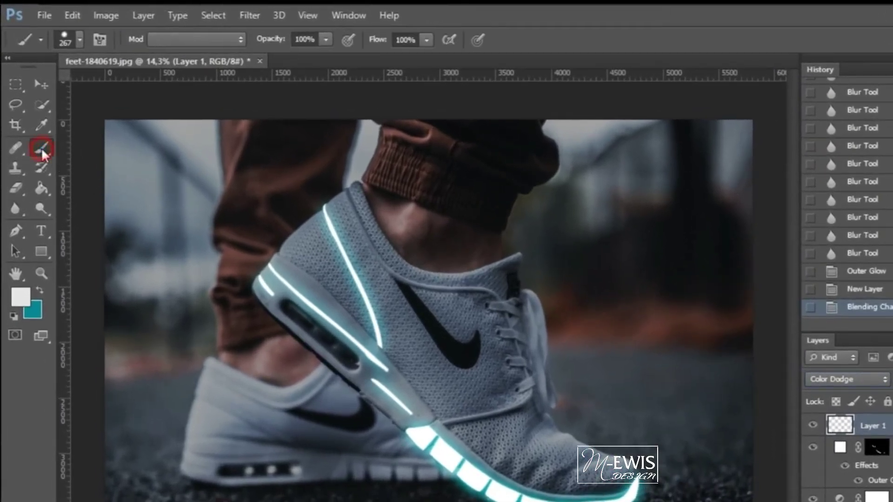
pyautogui.click(26, 298)
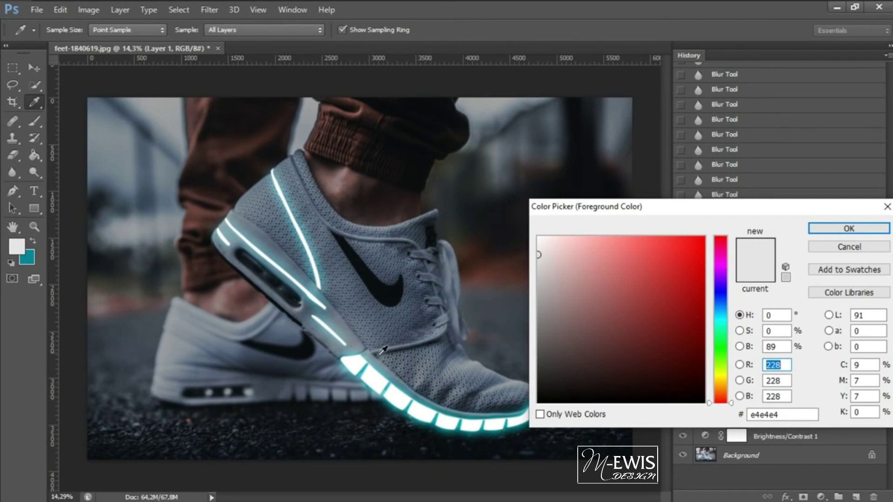
pyautogui.click(388, 377)
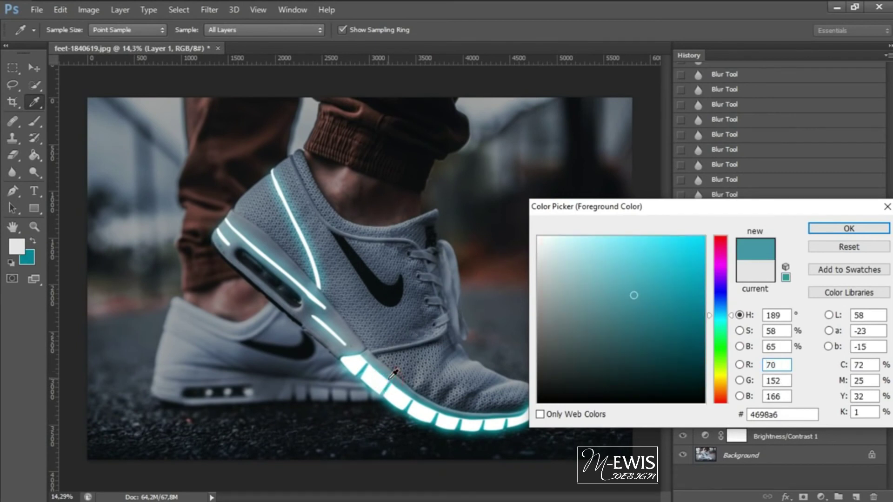
pyautogui.moveTo(638, 297); pyautogui.dragTo(707, 274)
pyautogui.click(826, 229)
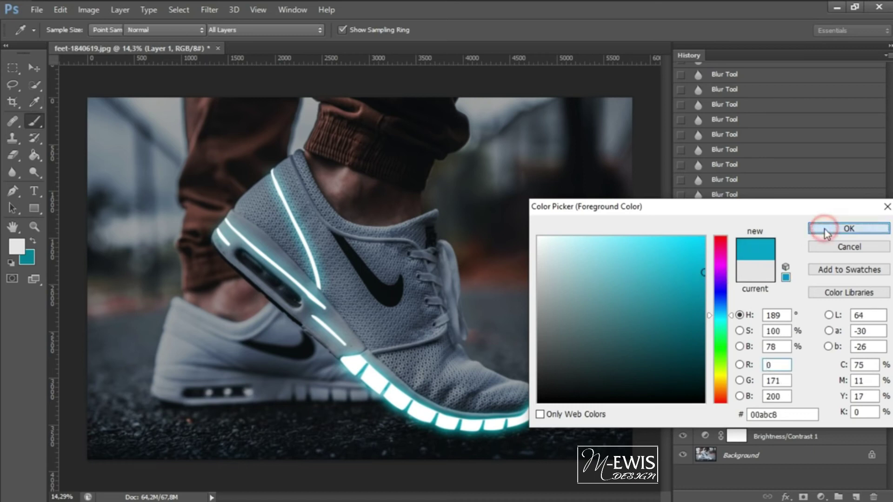
# Set the brush's opacity to 28% and its flow to 24%
pyautogui.press('b')
pyautogui.click(274, 31)
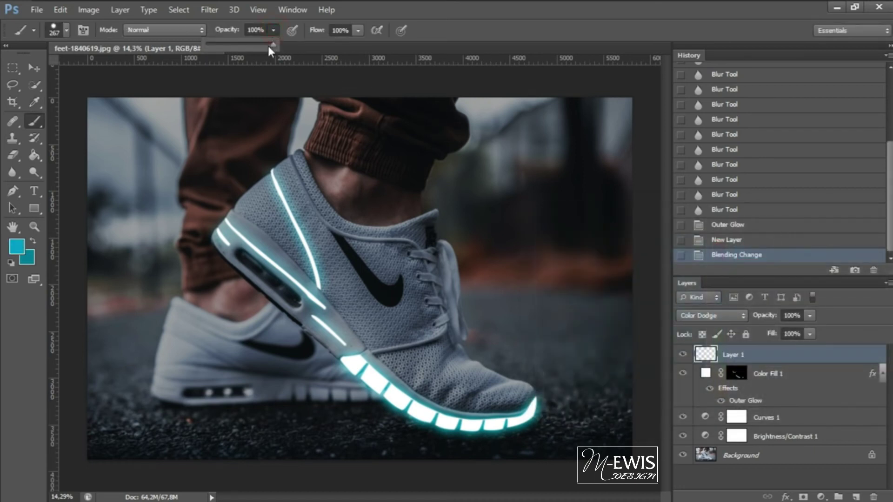
pyautogui.click(357, 31)
pyautogui.moveTo(307, 47); pyautogui.dragTo(305, 47)
pyautogui.scroll(6, 280, 174)
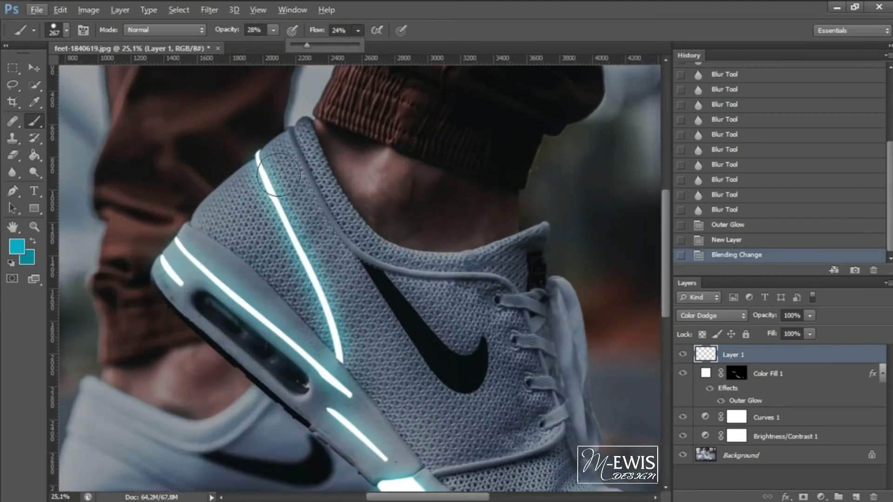
# Undo a trial stroke on the heel line, then set the brush's hardness to 37%, opacity to 25% and flow to 29%
pyautogui.moveTo(265, 163); pyautogui.dragTo(291, 230)
pyautogui.hotkey('ctrl', 'z')
pyautogui.rightClick(315, 130)
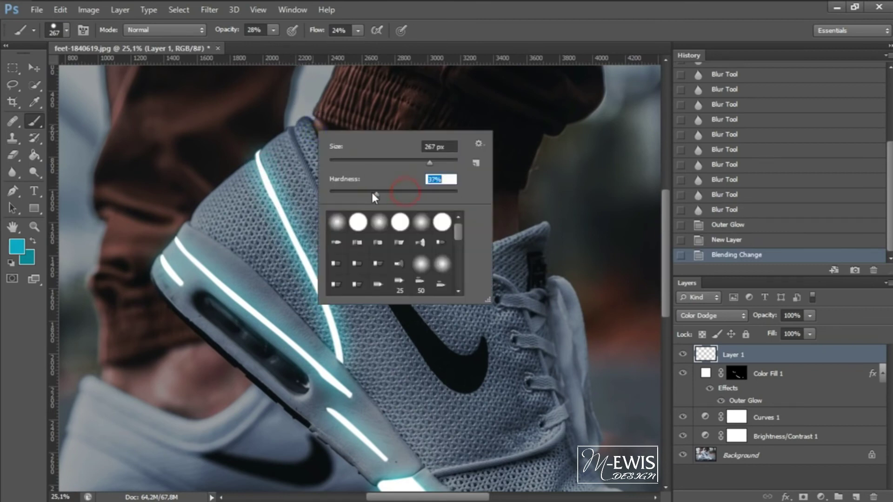
pyautogui.click(274, 30)
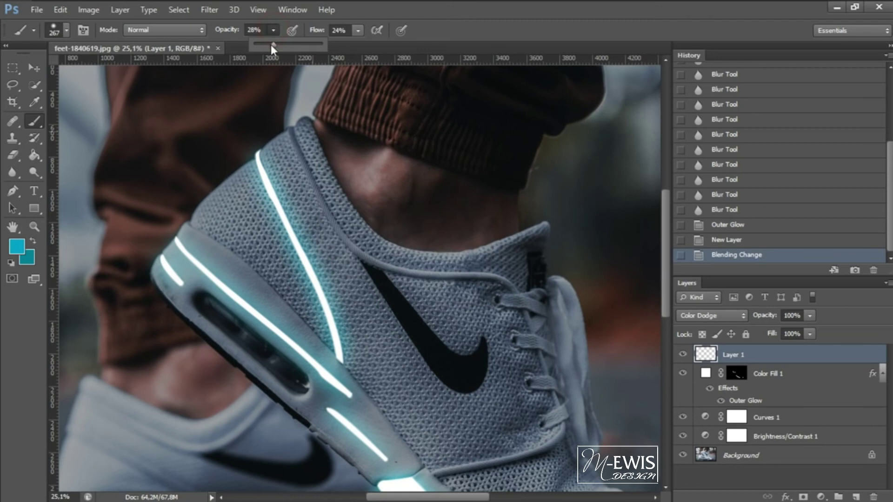
pyautogui.click(358, 30)
pyautogui.moveTo(356, 45); pyautogui.dragTo(359, 47)
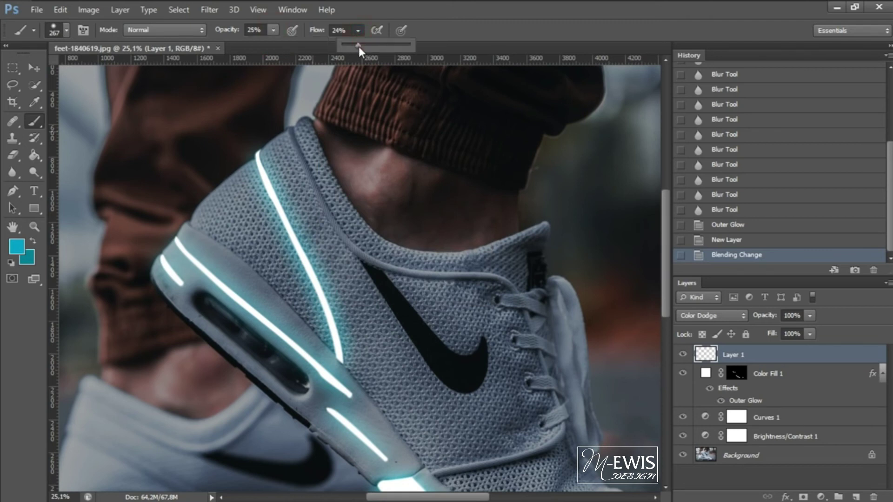
# Try a glow stroke along the heel line, undo it, and set the brush's opacity to 17%
pyautogui.moveTo(269, 166)
pyautogui.mouseDown()
pyautogui.moveTo(334, 323)
pyautogui.moveTo(335, 358)
pyautogui.mouseUp()
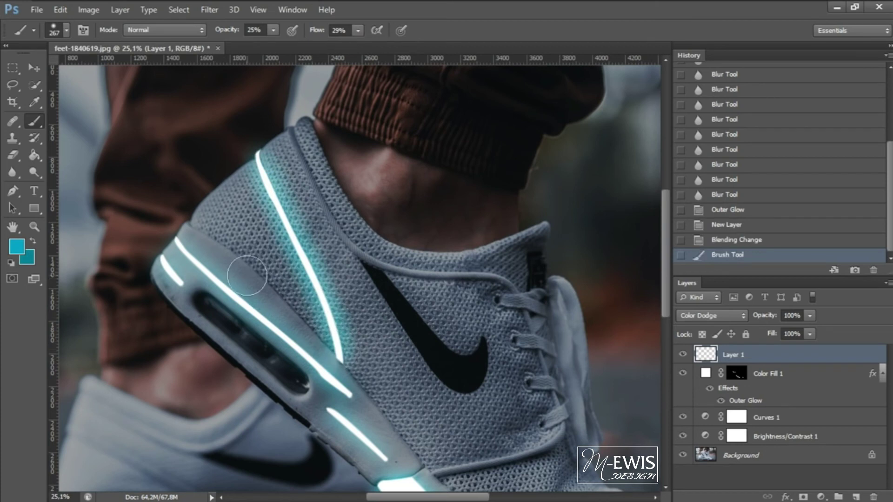
pyautogui.hotkey('ctrl', 'z')
pyautogui.click(273, 30)
pyautogui.moveTo(271, 45); pyautogui.dragTo(266, 46)
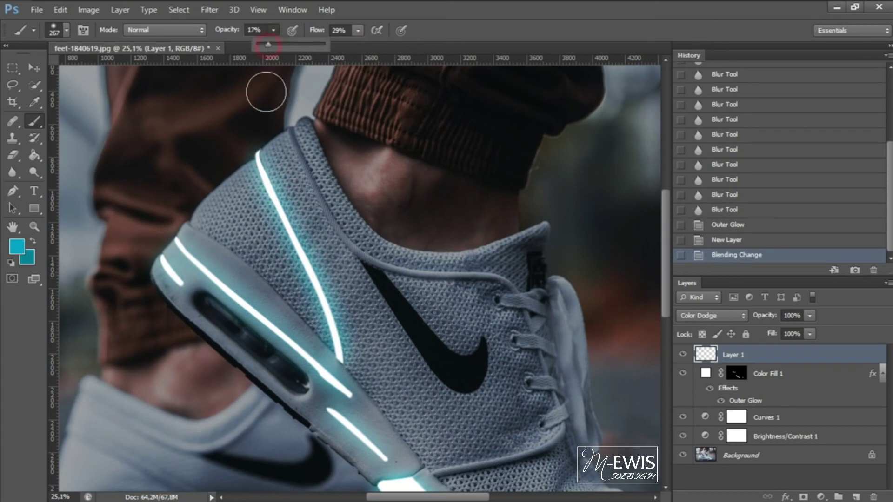
# Paint cyan light along the heel and midsole light strips, using a smaller 125 px brush for the short lower strip
pyautogui.scroll(1, 194, 253)
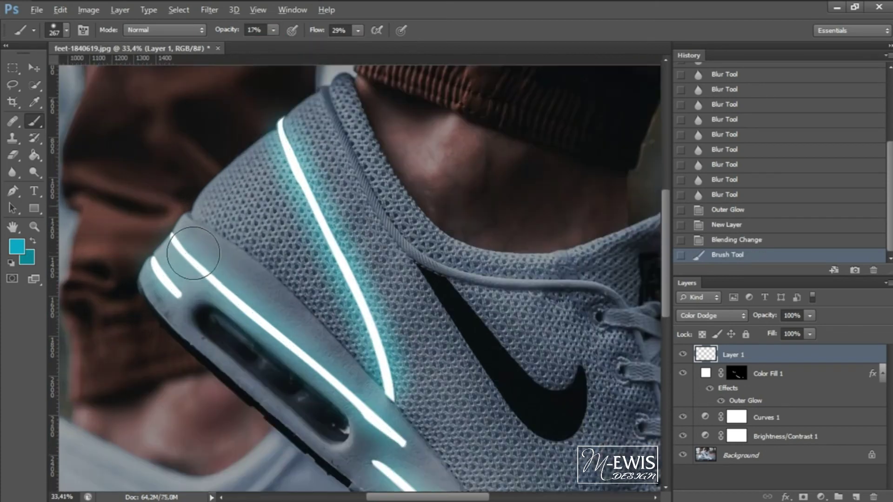
pyautogui.scroll(1, 194, 253)
pyautogui.moveTo(175, 263); pyautogui.dragTo(371, 434)
pyautogui.moveTo(155, 283); pyautogui.dragTo(178, 315)
pyautogui.moveTo(247, 294); pyautogui.dragTo(315, 356)
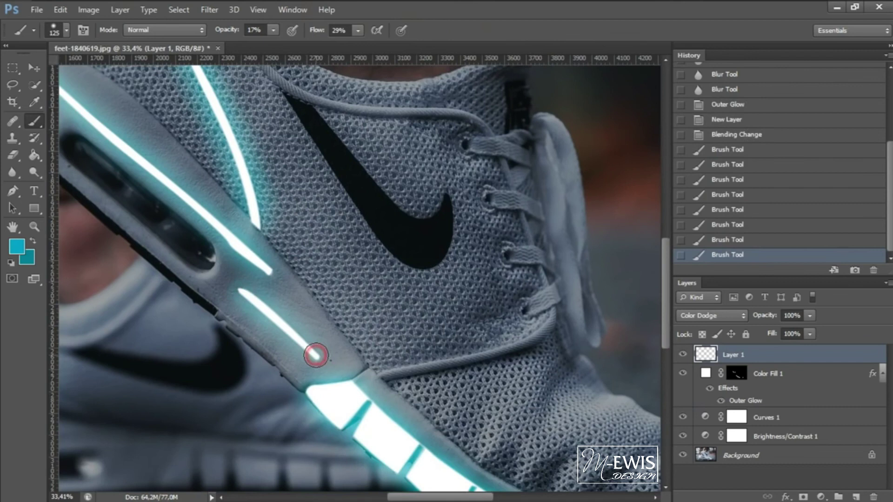
# Adjust the brush size and paint cyan light along the glowing segments of the front shoe's sole
pyautogui.rightClick(273, 280)
pyautogui.click(384, 314)
pyautogui.moveTo(147, 236)
pyautogui.mouseDown()
pyautogui.moveTo(330, 344)
pyautogui.moveTo(551, 355)
pyautogui.mouseUp()
pyautogui.moveTo(298, 355); pyautogui.dragTo(151, 242)
# Adjust the brush's size and opacity for broad strokes, and paint cyan light across the ground beneath the shoes
pyautogui.scroll(-5, 341, 182)
pyautogui.rightClick(341, 182)
pyautogui.moveTo(474, 215); pyautogui.dragTo(468, 215)
pyautogui.click(273, 31)
pyautogui.moveTo(273, 45); pyautogui.dragTo(274, 45)
pyautogui.moveTo(112, 454)
pyautogui.mouseDown()
pyautogui.moveTo(585, 456)
pyautogui.moveTo(341, 441)
pyautogui.mouseUp()
# Set the brush's opacity to 13% and size to 453 px, and paint soft cyan light around the rear shoe's sole and the front toe
pyautogui.moveTo(273, 30)
pyautogui.mouseDown()
pyautogui.moveTo(268, 43)
pyautogui.moveTo(276, 44)
pyautogui.mouseUp()
pyautogui.click(120, 367)
pyautogui.rightClick(233, 335)
pyautogui.moveTo(360, 357); pyautogui.dragTo(354, 357)
pyautogui.moveTo(179, 394); pyautogui.dragTo(337, 392)
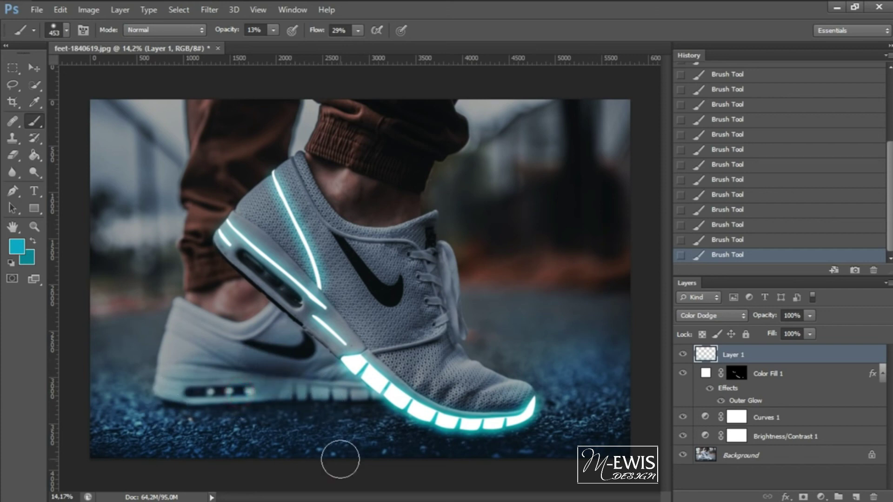
pyautogui.moveTo(495, 398); pyautogui.dragTo(448, 391)
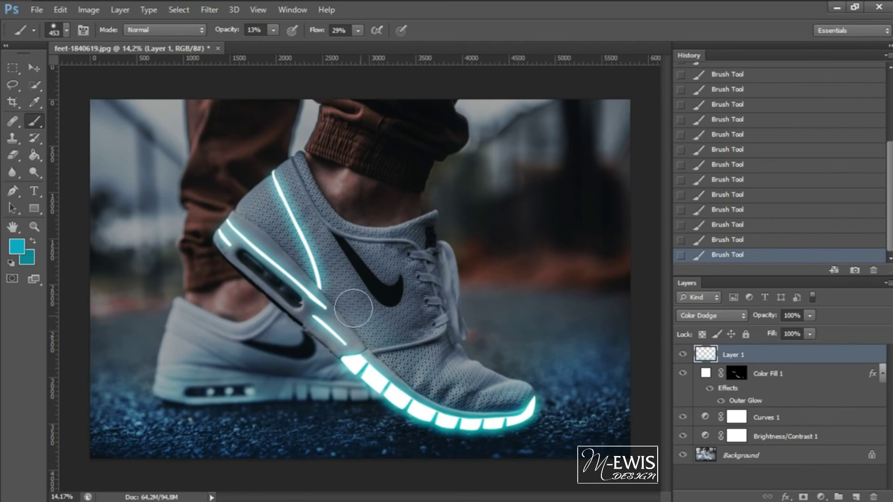
# Trace the upper edge of the black Nike swoosh up to its short tip with the Pen tool
pyautogui.scroll(3, 386, 269)
pyautogui.moveTo(417, 301); pyautogui.dragTo(458, 229)
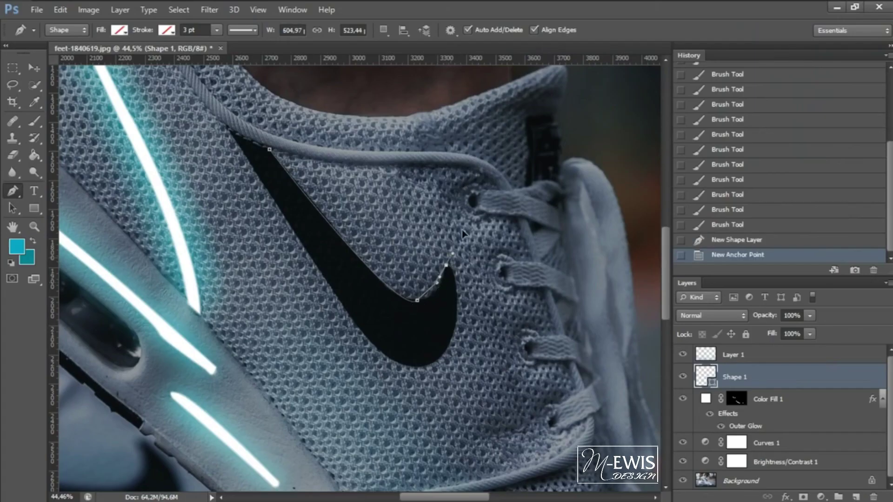
pyautogui.keyDown('alt'); pyautogui.click(417, 300); pyautogui.keyUp('alt')
pyautogui.click(449, 268)
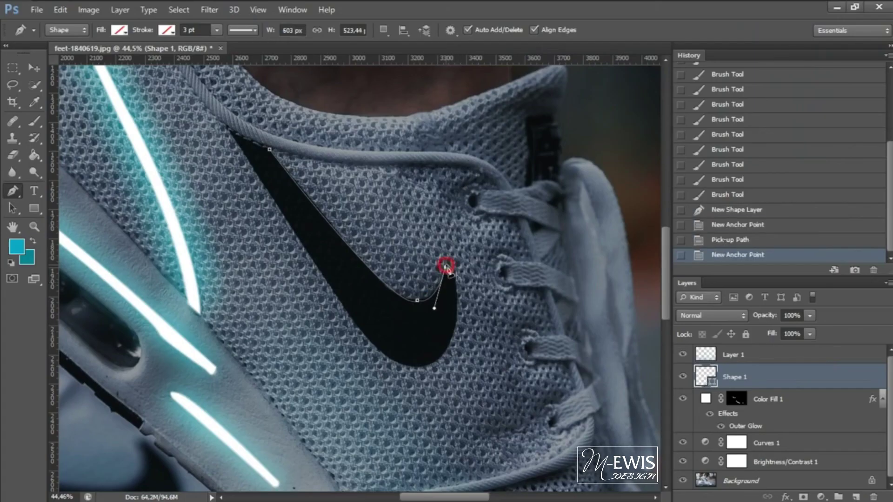
pyautogui.hotkey('ctrl', '+')
# Trace the swoosh's lower edge back to the starting point, close the path, and convert it to a selection
pyautogui.click(418, 422)
pyautogui.click(309, 362)
pyautogui.moveTo(234, 292); pyautogui.dragTo(242, 276)
pyautogui.moveTo(181, 245); pyautogui.dragTo(255, 306)
pyautogui.click(176, 113)
pyautogui.keyDown('alt'); pyautogui.click(176, 113); pyautogui.keyUp('alt')
pyautogui.click(239, 137)
pyautogui.scroll(-5, 445, 338)
pyautogui.hotkey('ctrl', 'Return')
# Target Color Fill 1's mask, swap the foreground and background colors, clear the swoosh selection to the background color, and deselect
pyautogui.click(736, 398)
pyautogui.click(32, 241)
pyautogui.press('Delete')
pyautogui.hotkey('ctrl', 'd')
# Open the foreground color for editing
pyautogui.scroll(-12, 472, 369)
pyautogui.click(16, 246)
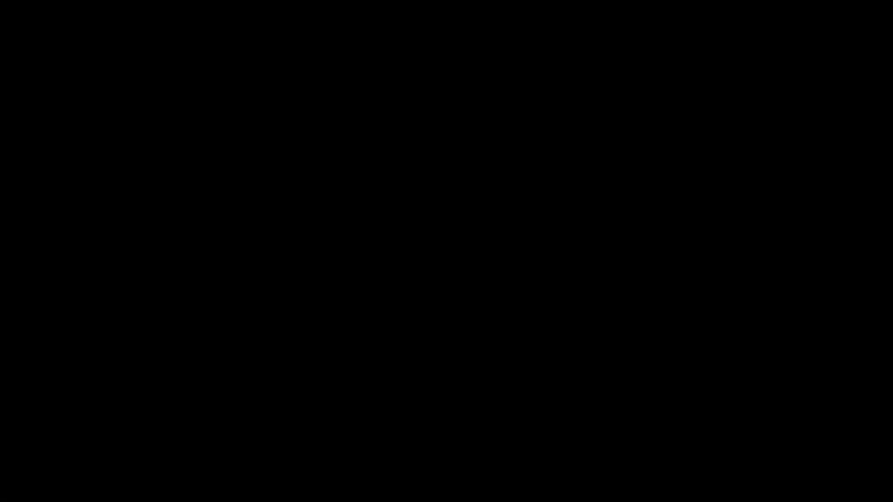